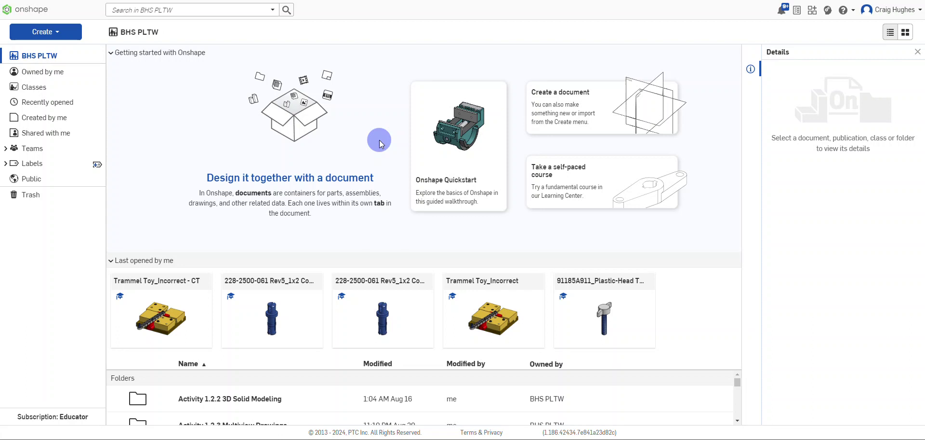
- Create the 'Pin Slider' document inside the Activity 1.3.2 Making Holes in CAD folder
click(76, 35)
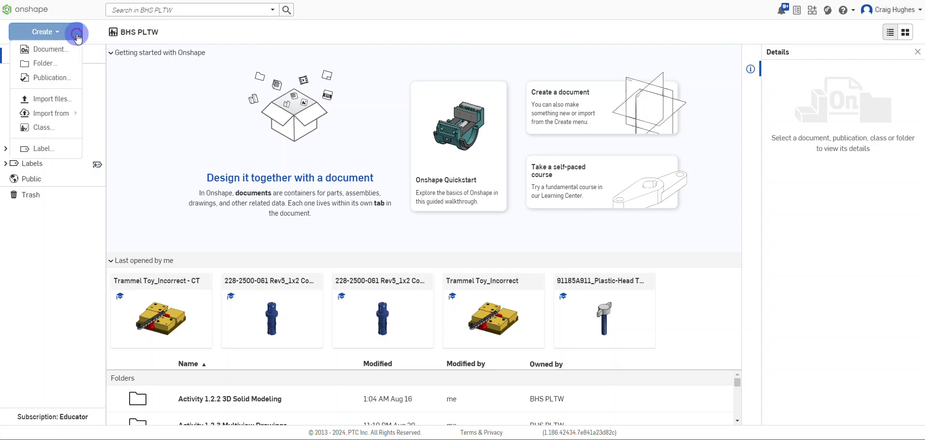
click(65, 51)
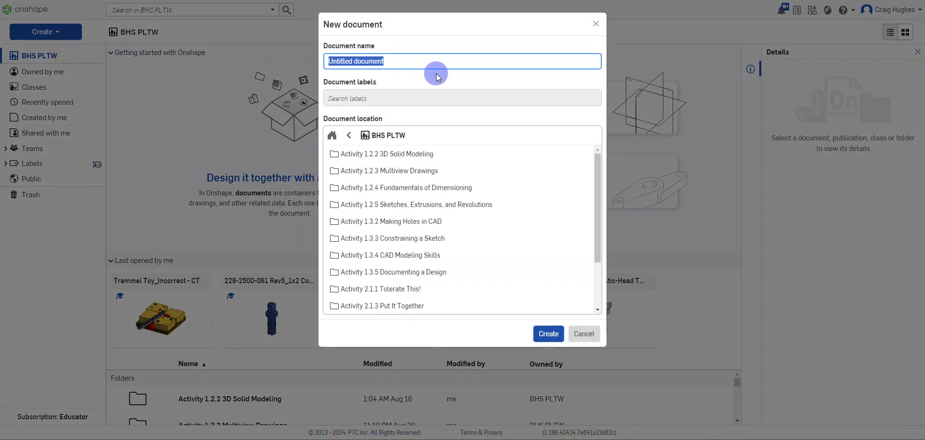
text(Pin Slider)
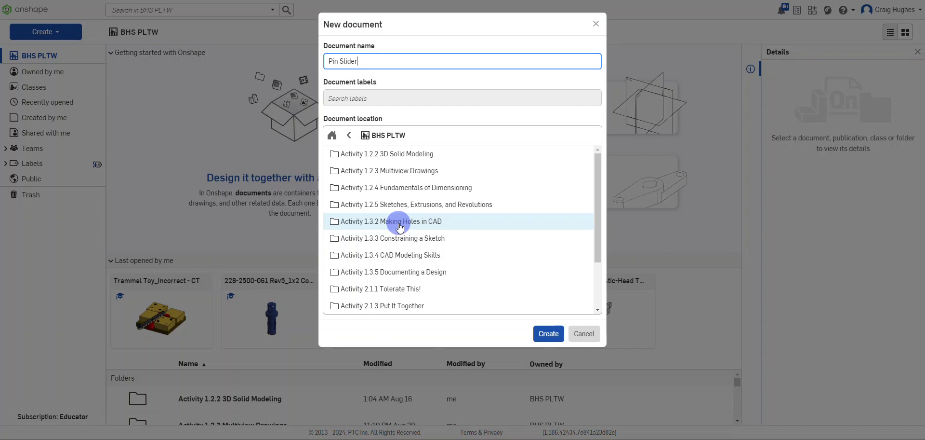
double_click(404, 221)
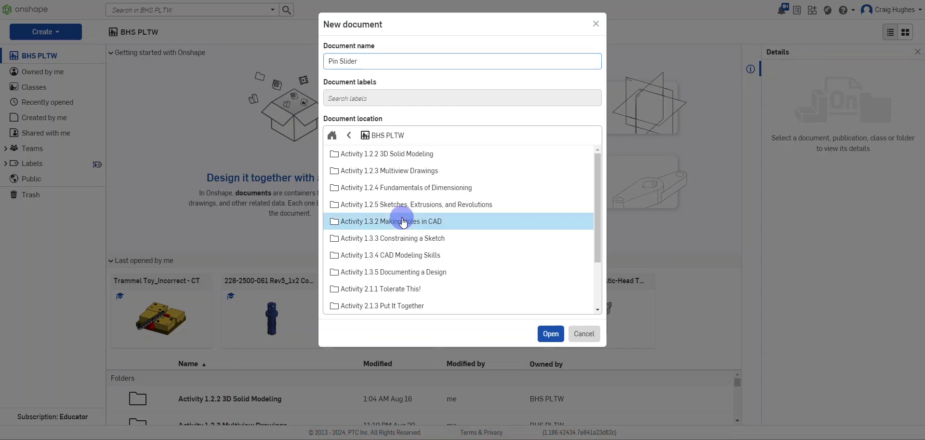
click(546, 259)
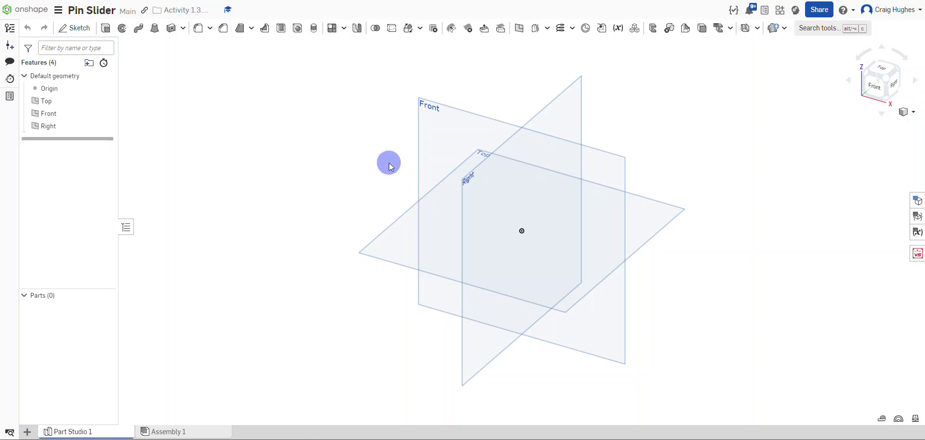
- Start a sketch on the Right plane, hide all default planes, and view it normal
click(79, 29)
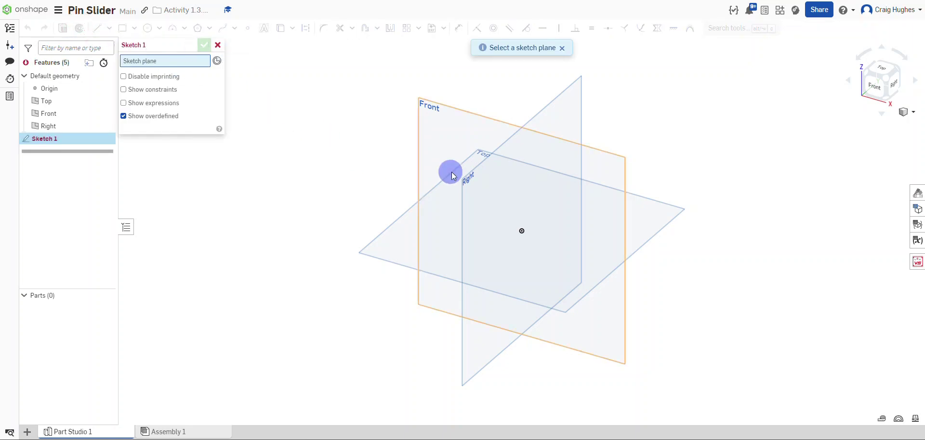
click(470, 180)
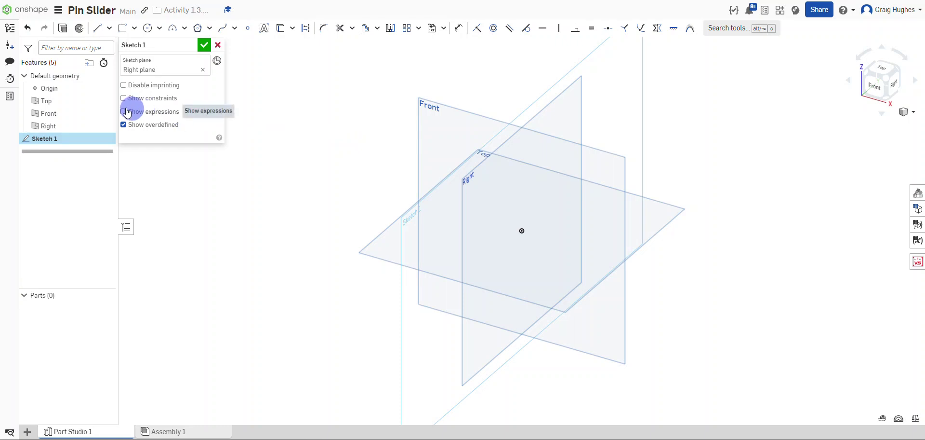
right_click(58, 101)
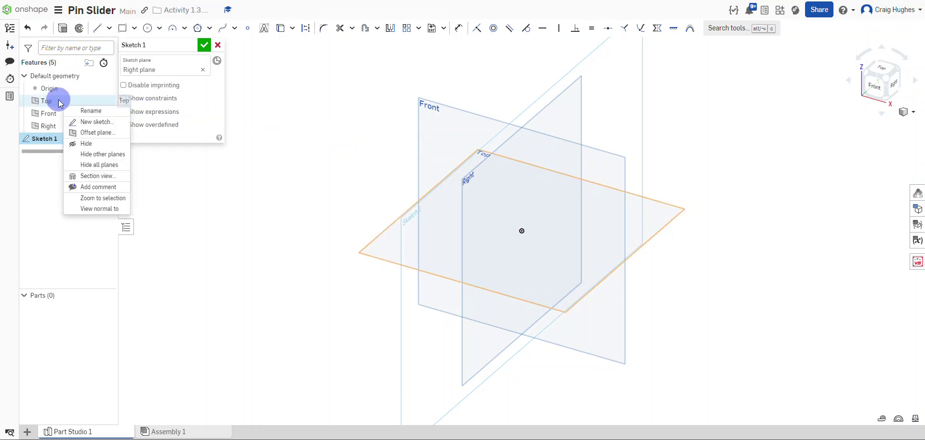
click(90, 164)
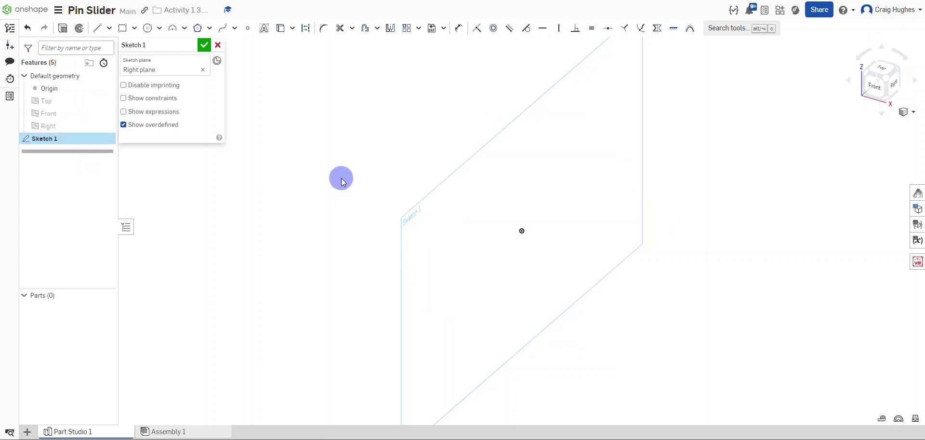
key(n)
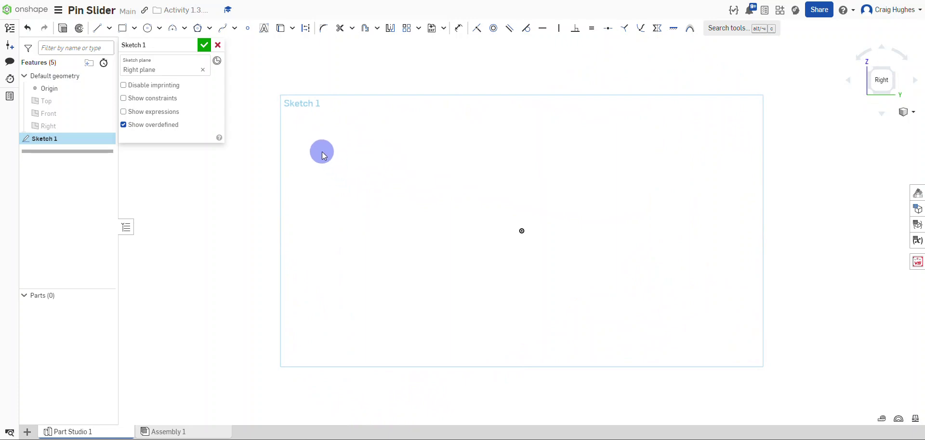
- Draw a single vertical line rising from the sketch origin
click(98, 29)
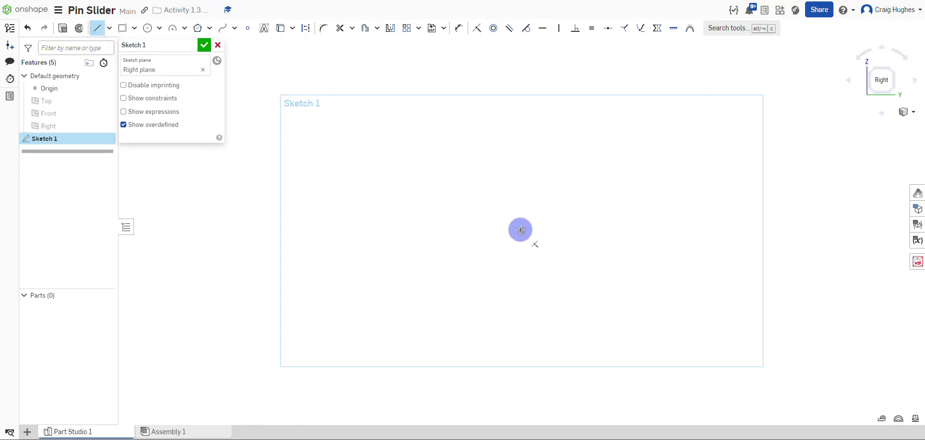
click(523, 230)
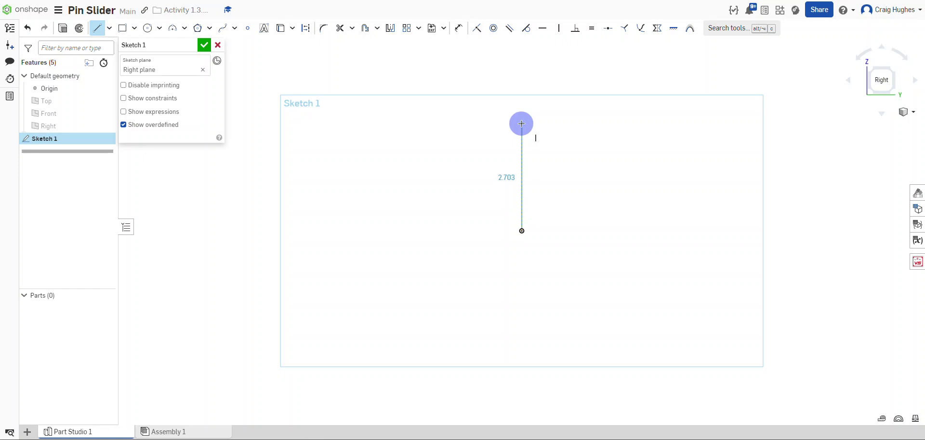
click(522, 124)
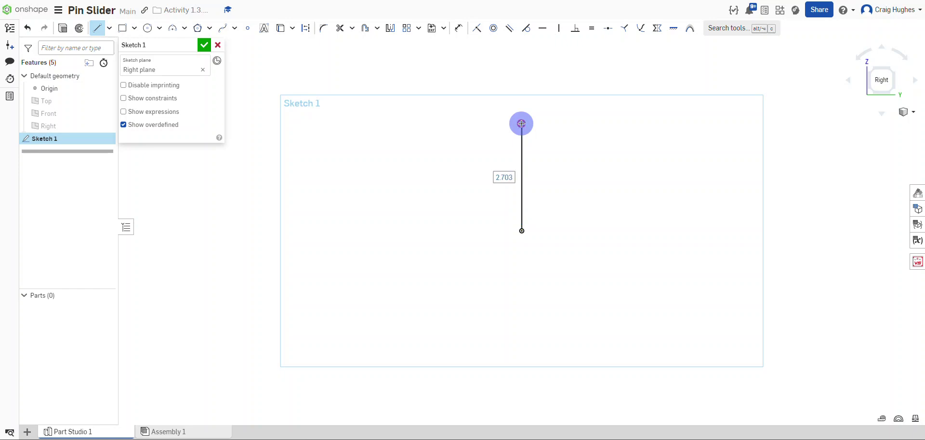
right_click(482, 121)
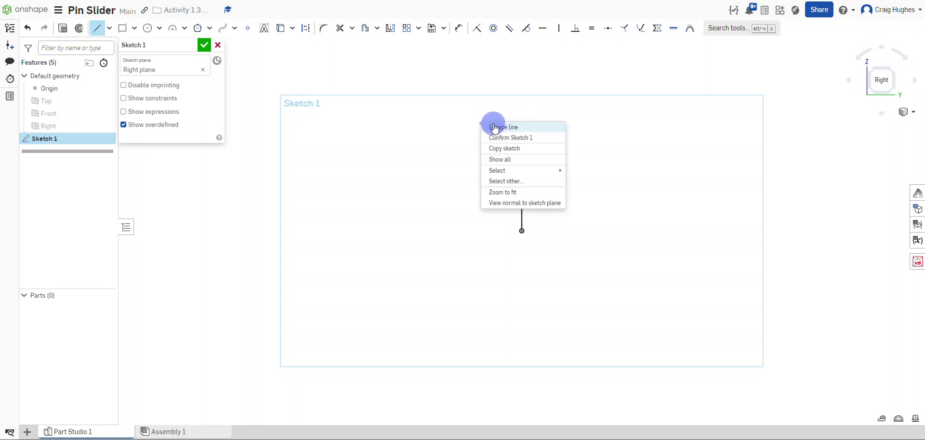
click(493, 127)
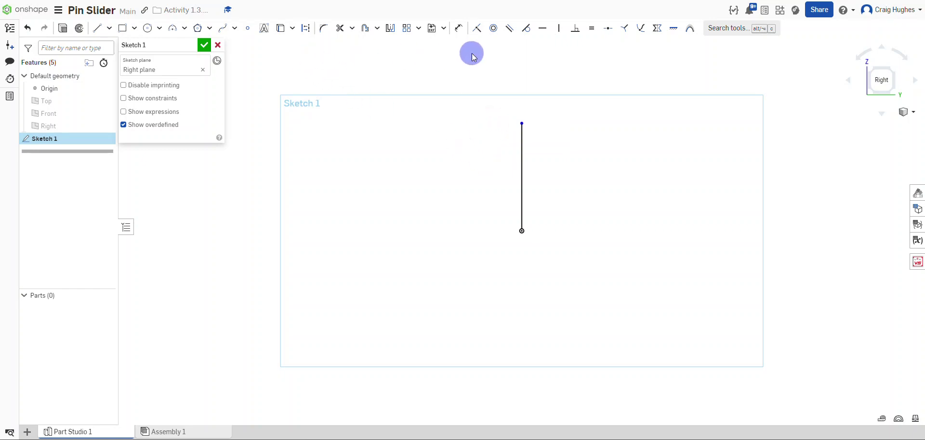
- Dimension the vertical line to a length of 0.813 in
click(459, 27)
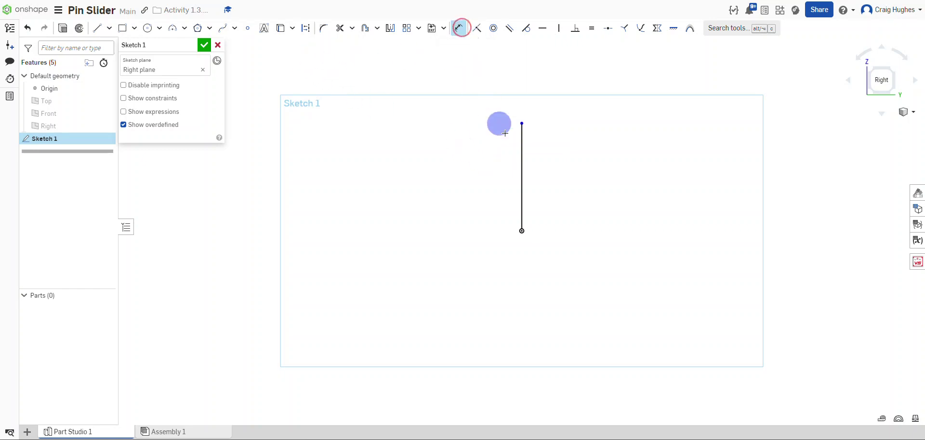
click(521, 155)
click(559, 168)
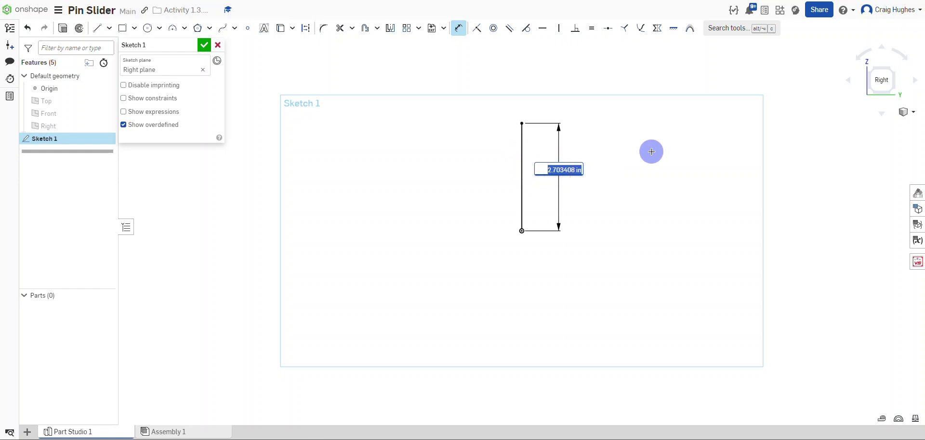
text(.813)
key(Return)
scroll(523, 213, up, 10)
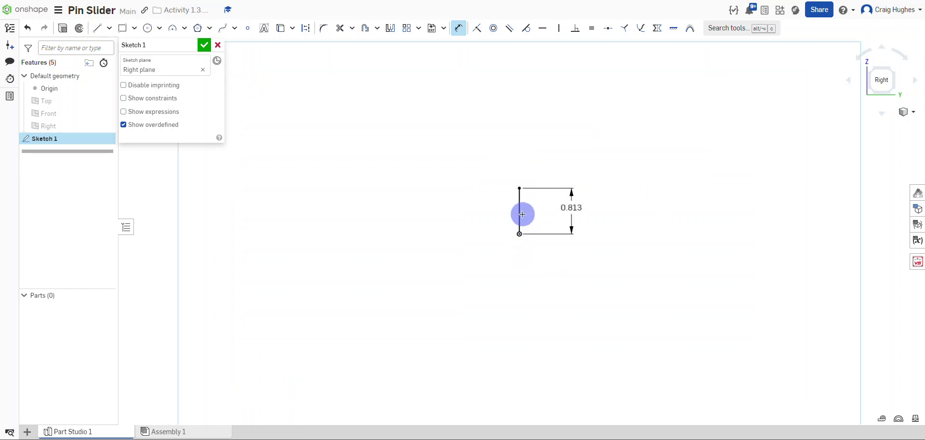
right_click(564, 201)
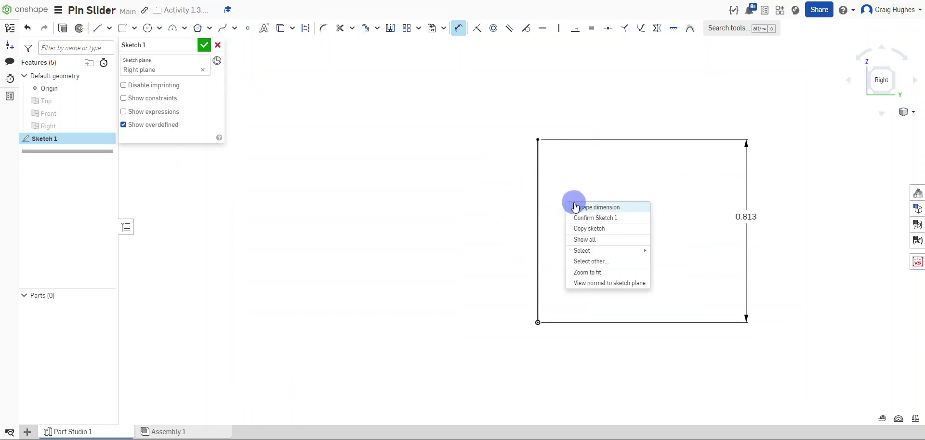
click(579, 206)
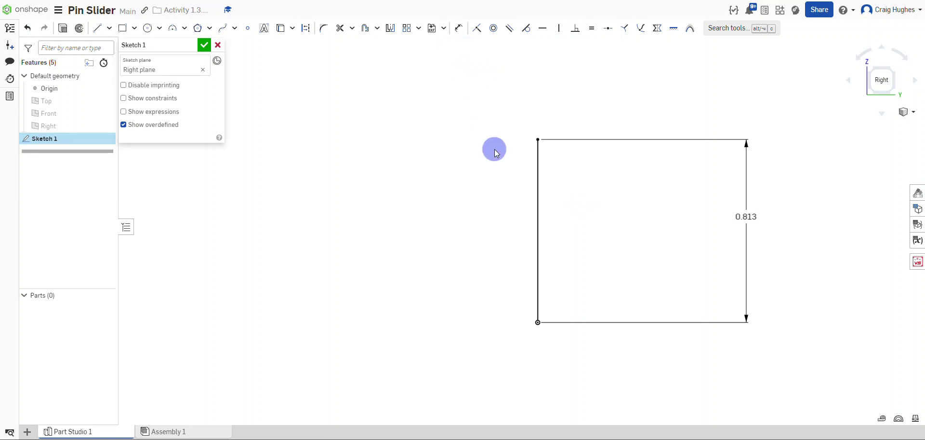
click(539, 192)
- Make the vertical line a construction centerline and draw the stepped half-profile to its top
right_click(539, 193)
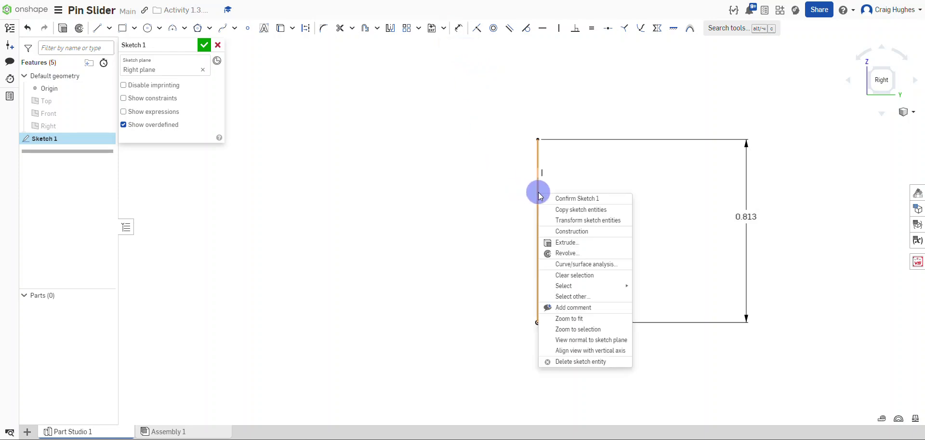
click(569, 234)
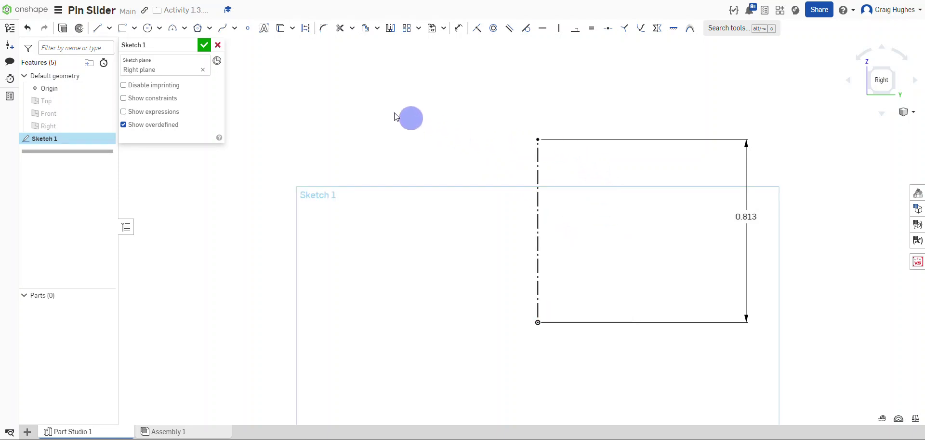
click(97, 28)
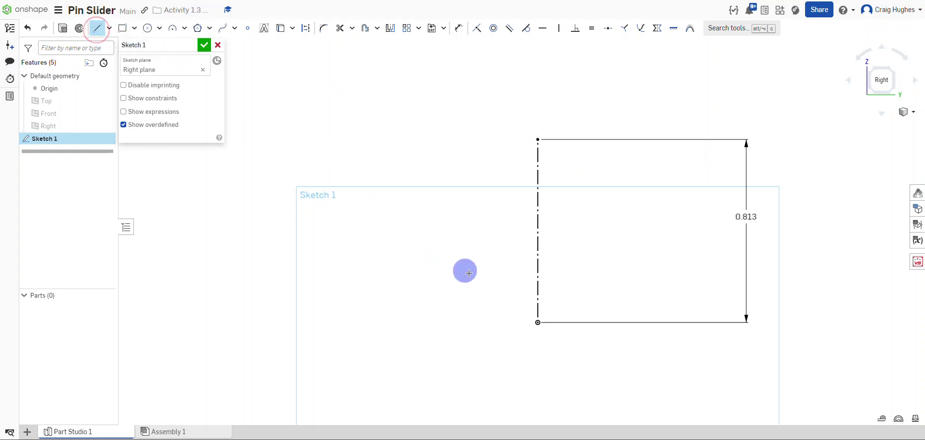
click(538, 322)
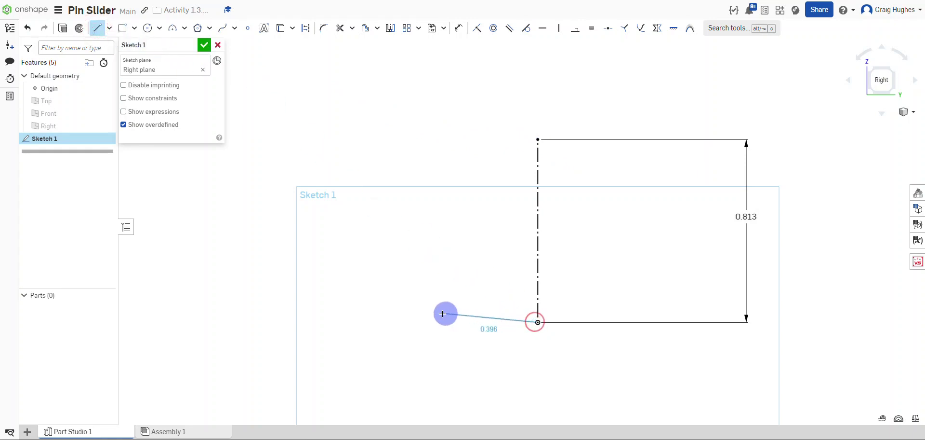
click(435, 322)
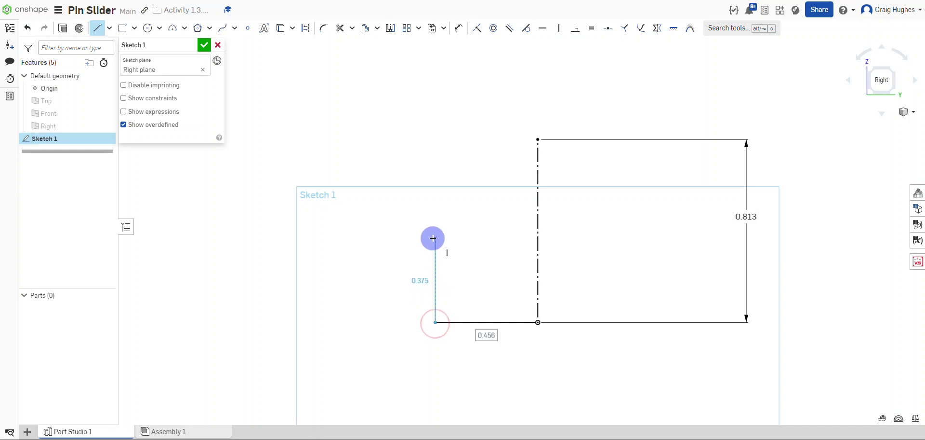
click(435, 238)
click(487, 238)
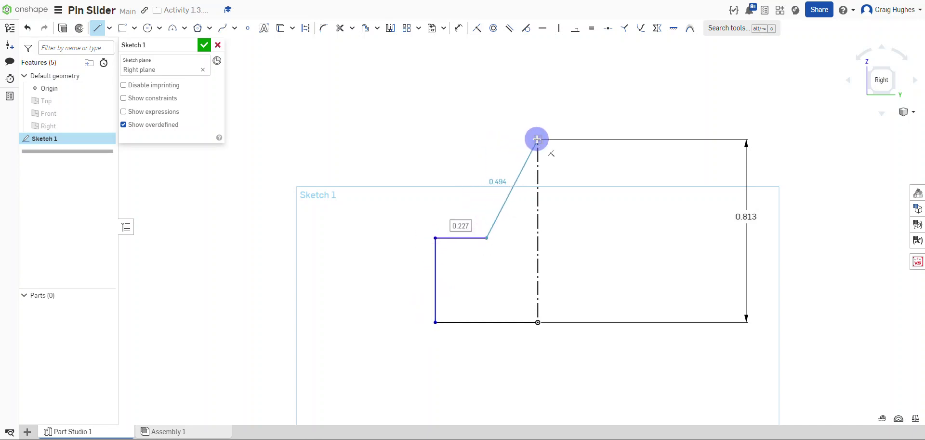
click(484, 140)
click(537, 139)
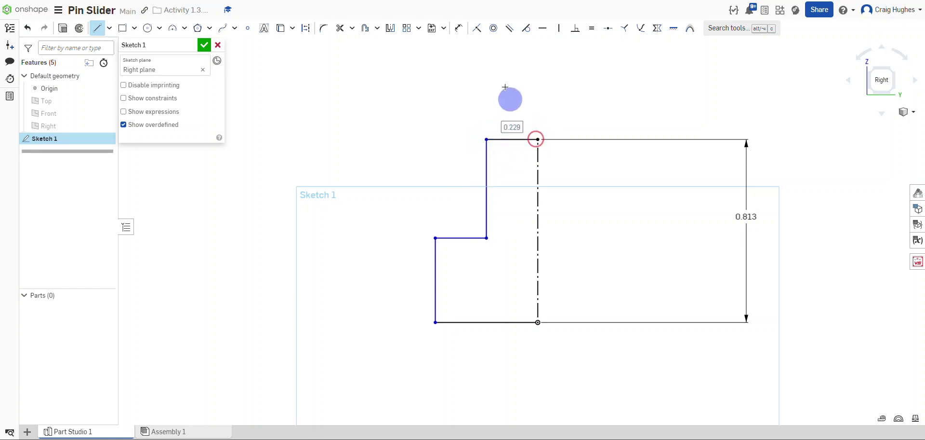
right_click(504, 78)
click(528, 81)
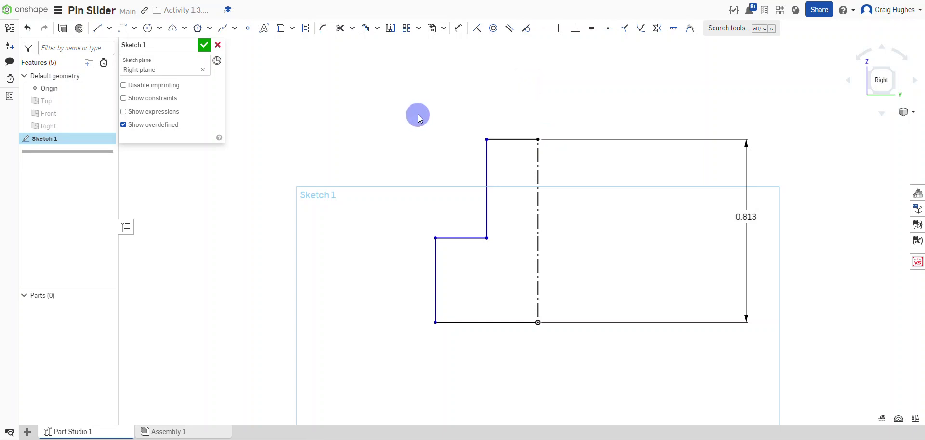
- Dimension the lower step height to 0.375 and the step width to 0.141
click(459, 27)
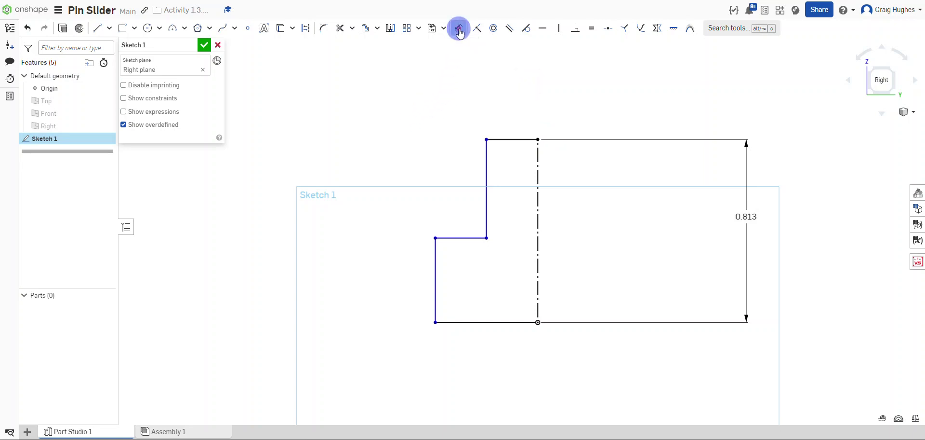
click(434, 269)
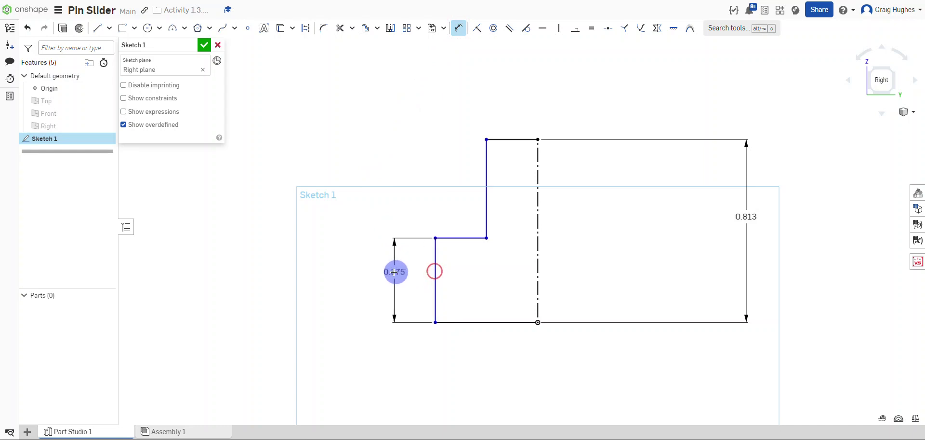
click(391, 272)
text(0.375)
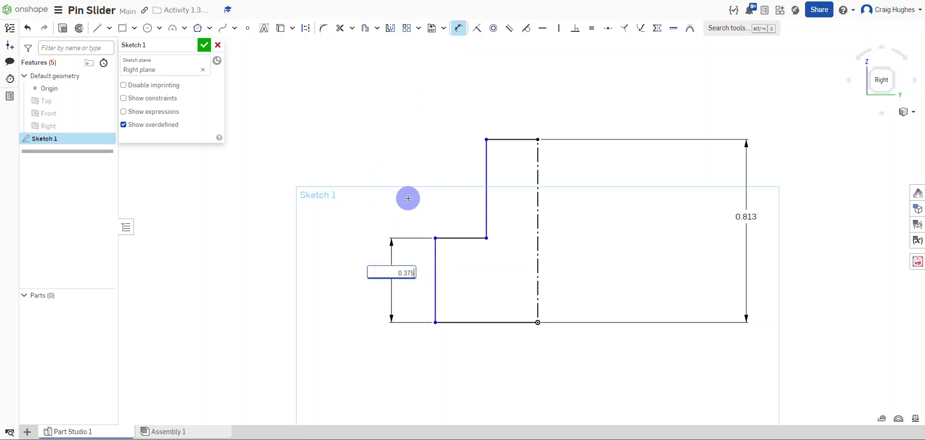
key(Return)
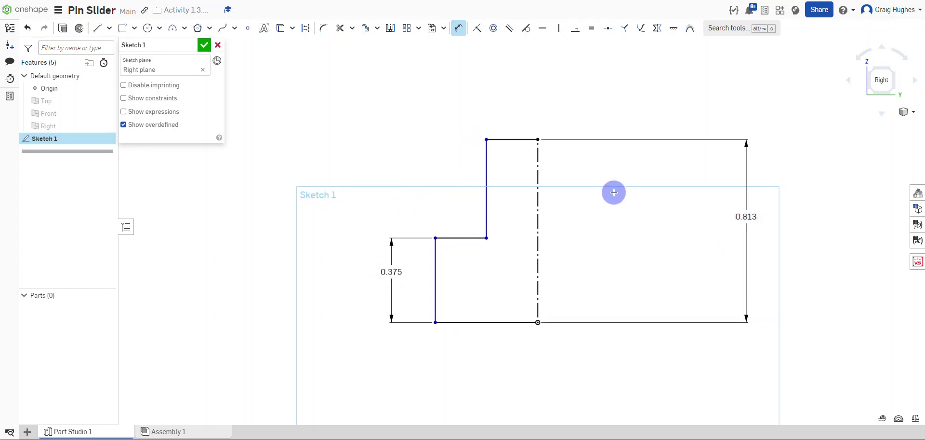
click(435, 261)
click(486, 189)
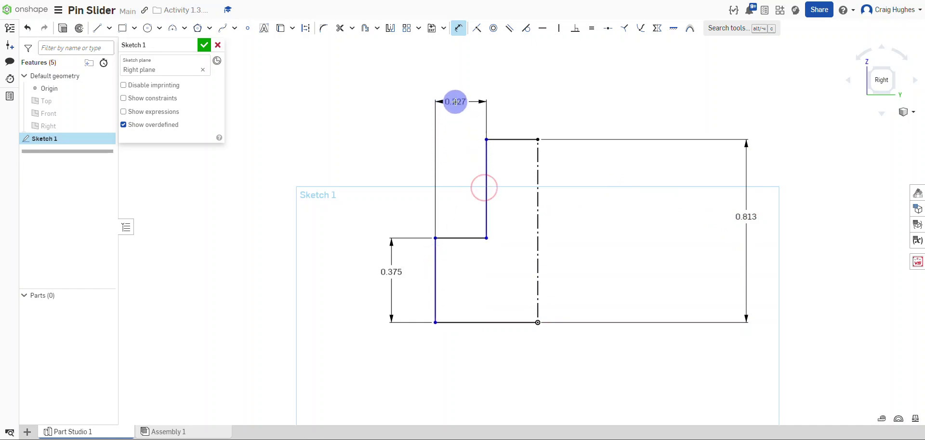
click(455, 102)
text(0.141)
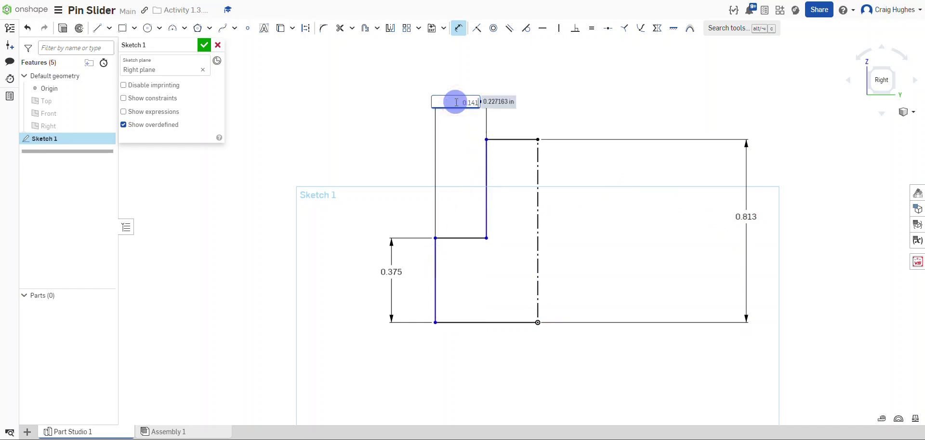
key(Return)
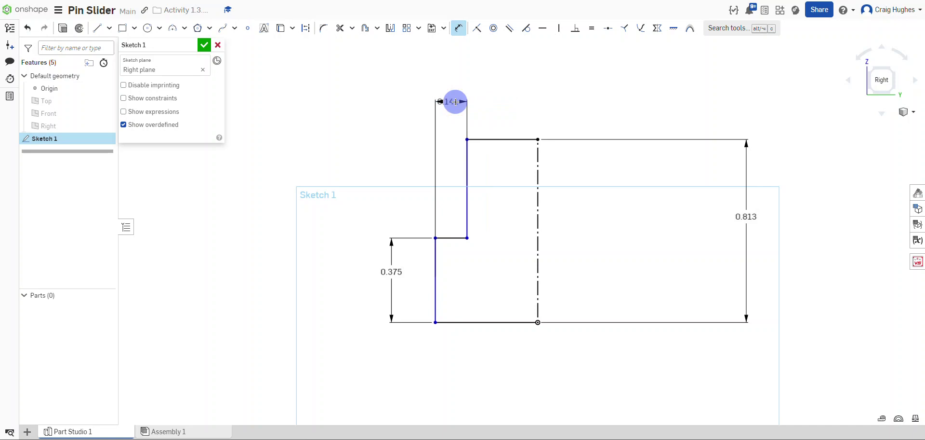
- Discard the stray 0.315 dimension and set the left edge-to-centerline width to 0.367
click(469, 161)
click(537, 158)
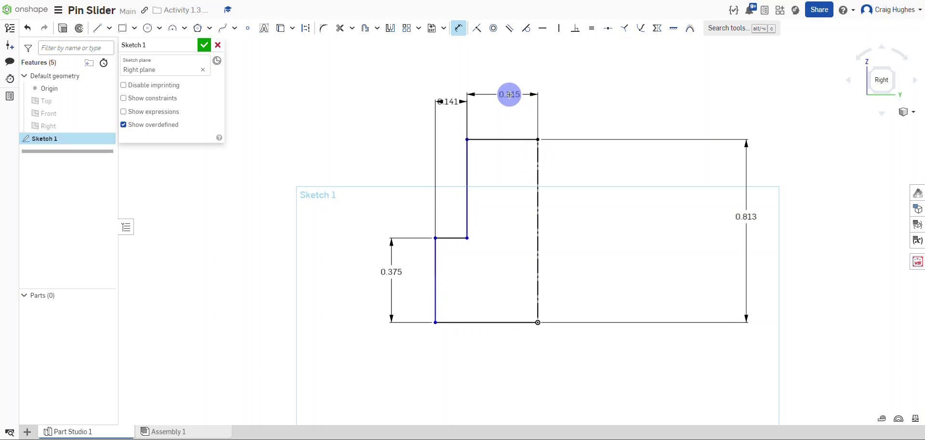
right_click(509, 90)
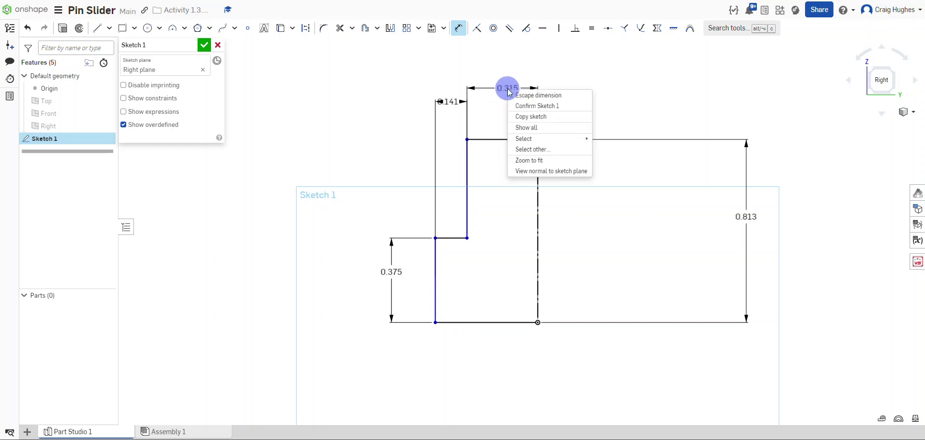
click(518, 95)
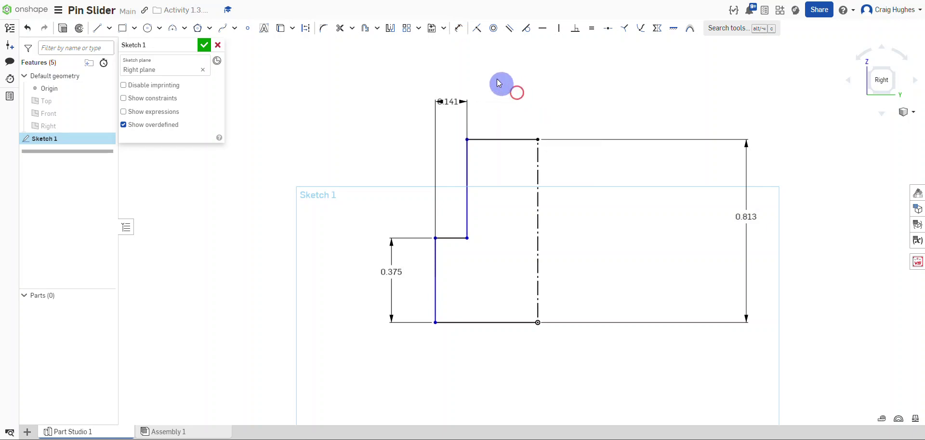
click(457, 27)
click(433, 263)
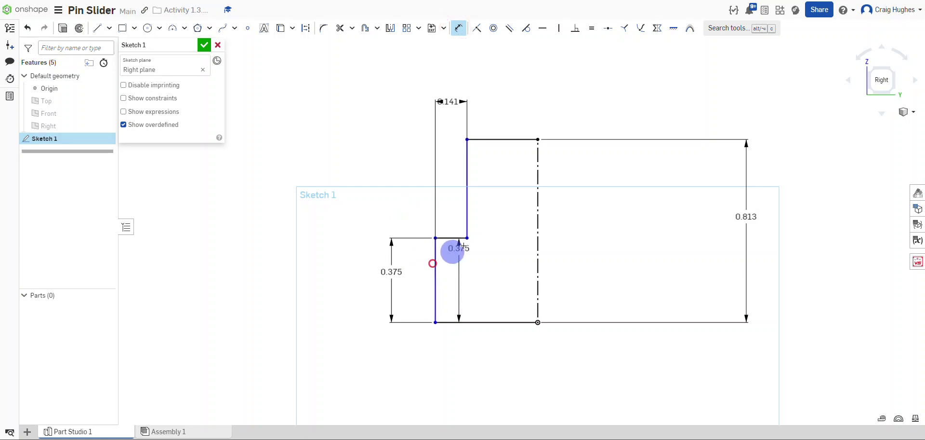
click(537, 201)
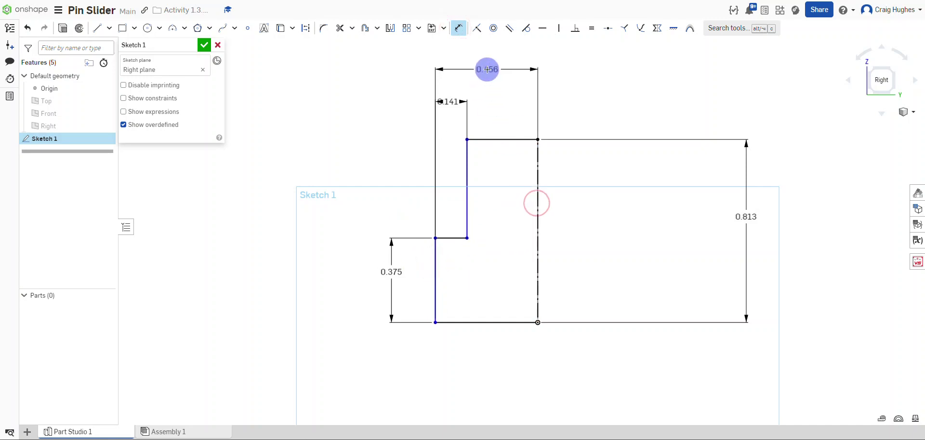
click(487, 69)
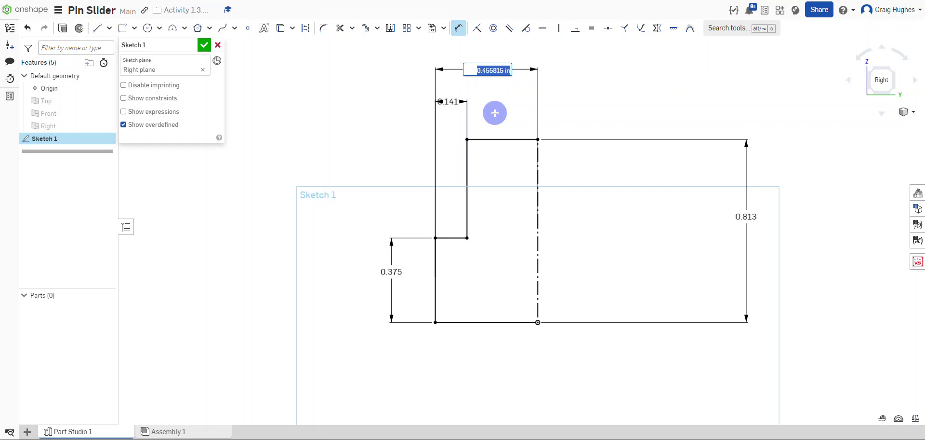
text(.367)
click(495, 113)
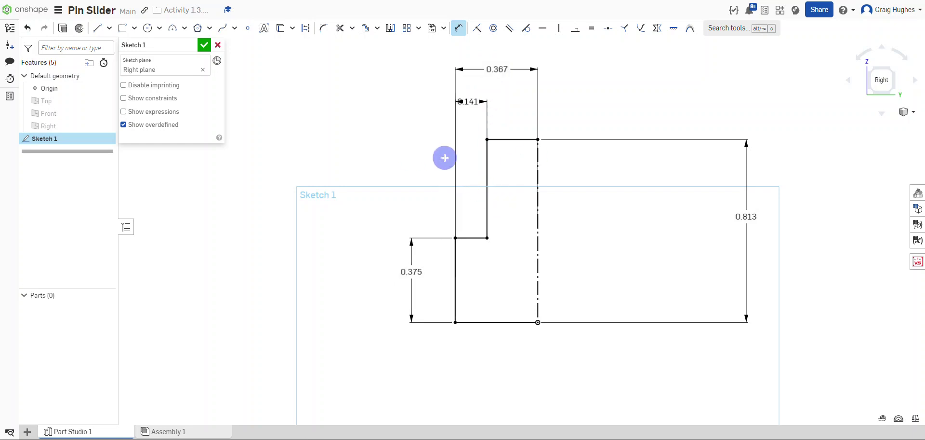
right_click(400, 116)
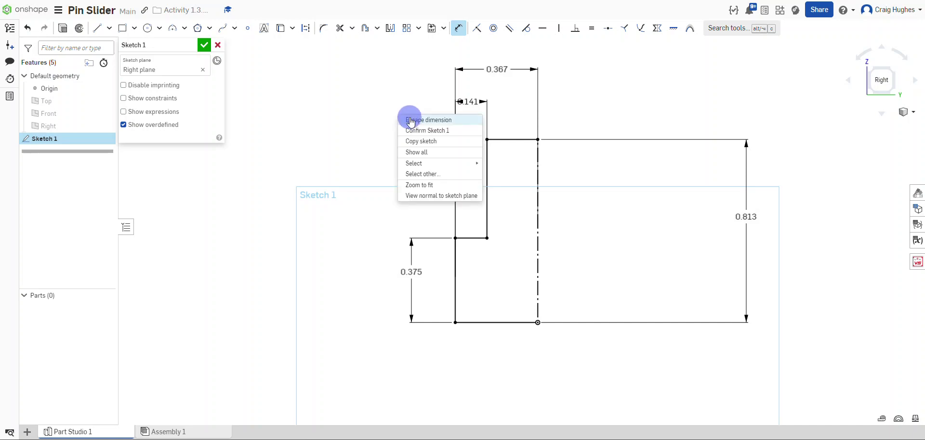
click(410, 120)
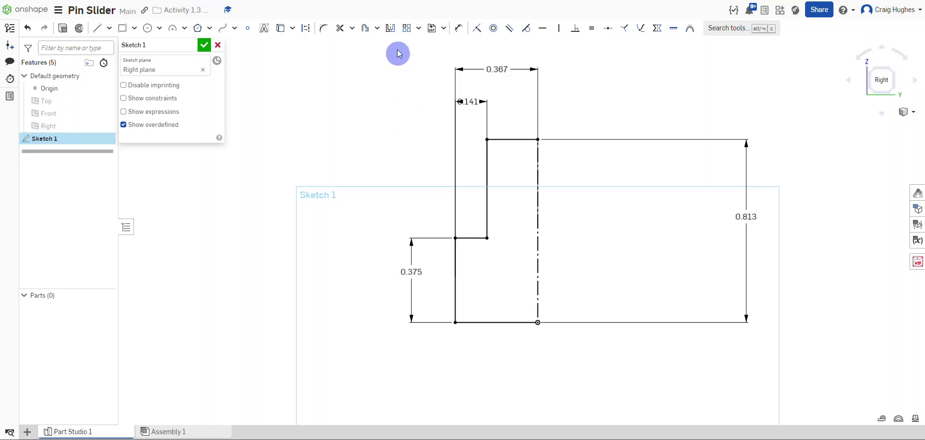
- Mirror the five profile lines across the centerline to close the shape
click(391, 29)
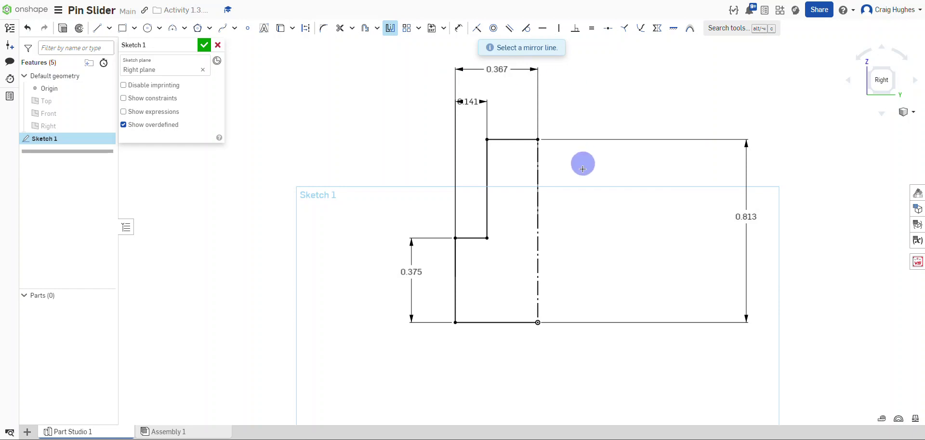
click(539, 198)
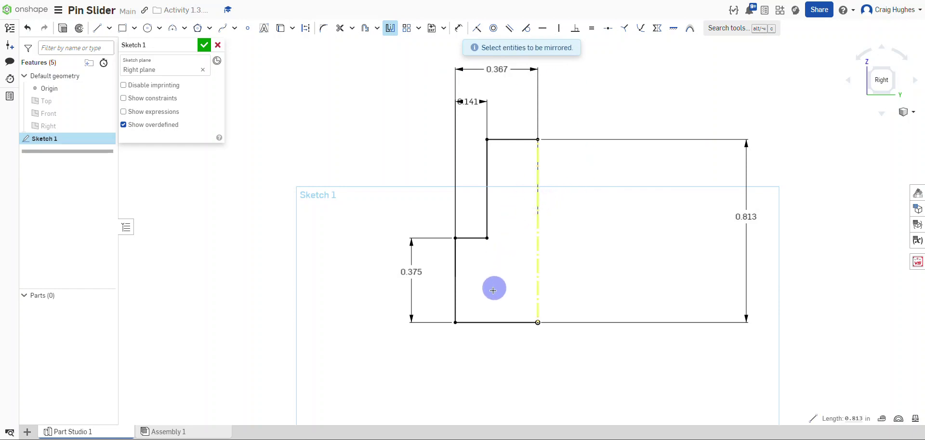
click(484, 321)
click(453, 276)
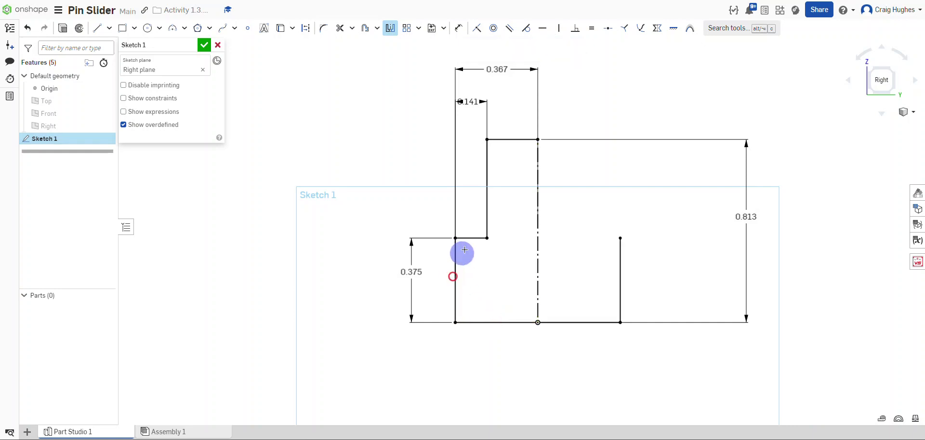
click(469, 239)
click(488, 201)
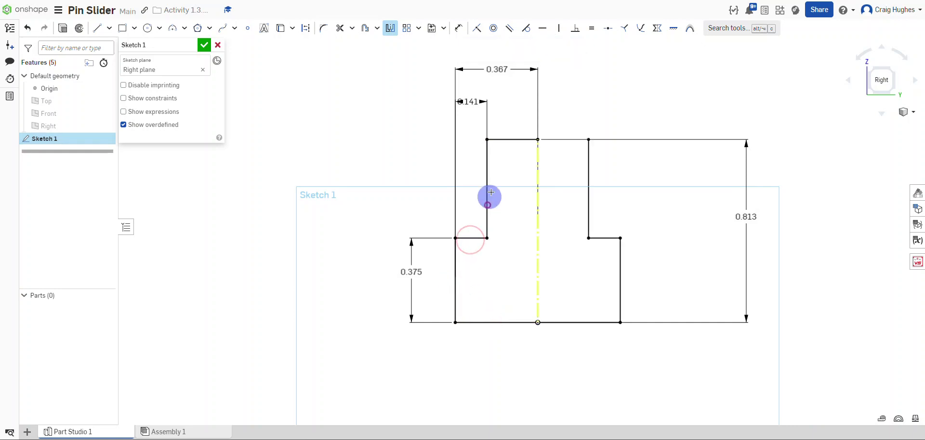
click(509, 140)
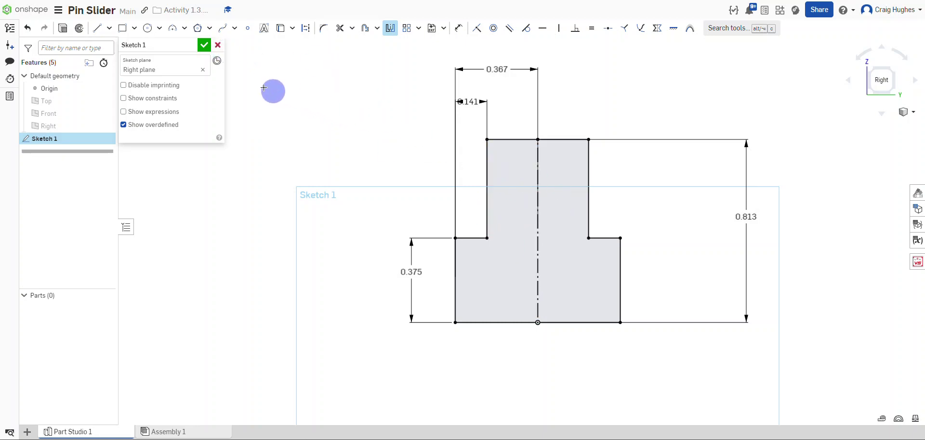
- Finish Sketch 1 and switch to the isometric view
click(204, 49)
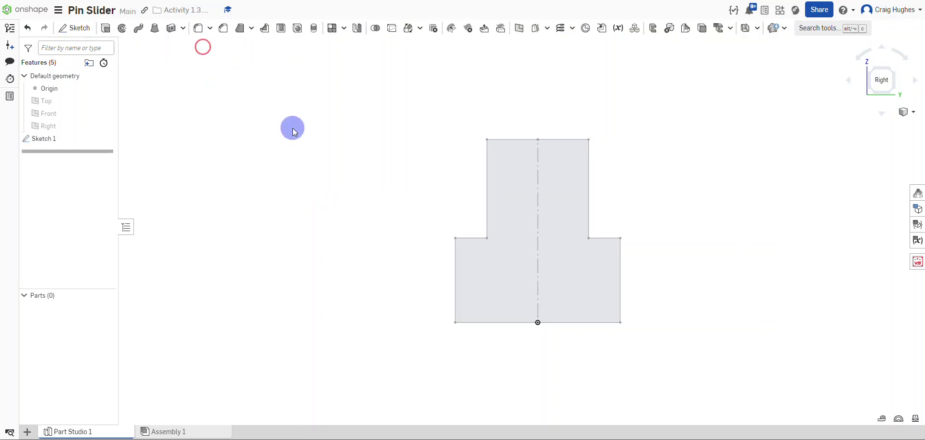
right_click(293, 116)
click(315, 155)
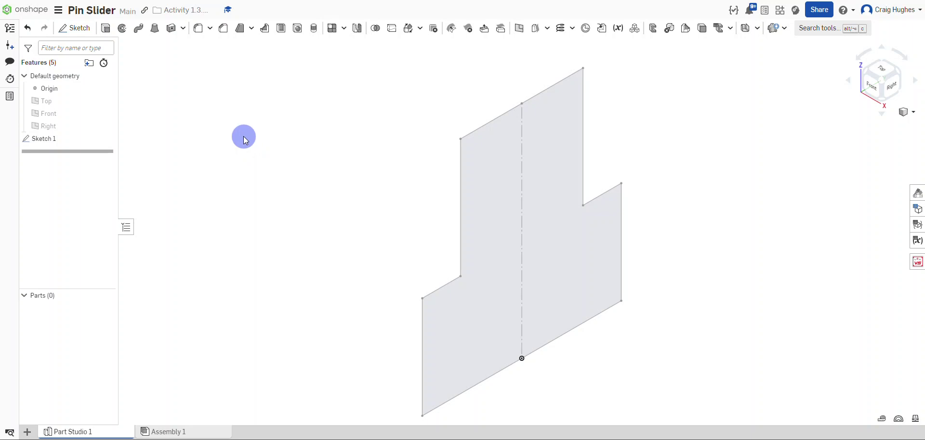
- Extrude the stepped profile symmetrically to a 1.75 in depth
click(106, 28)
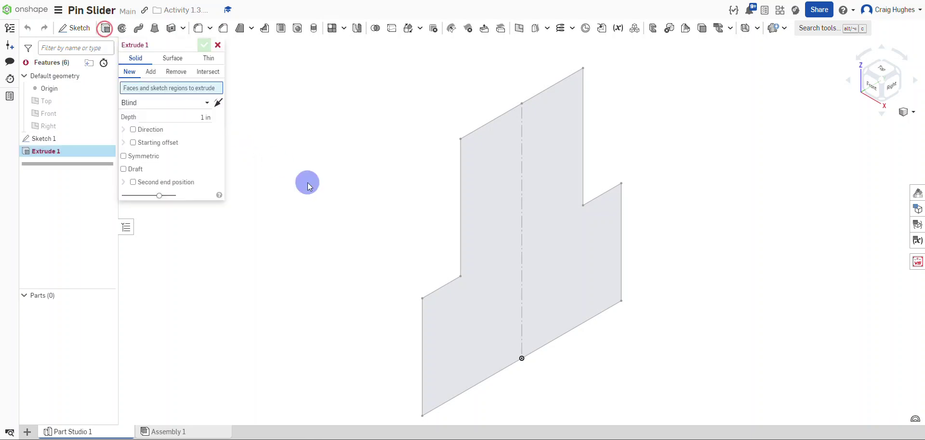
click(490, 234)
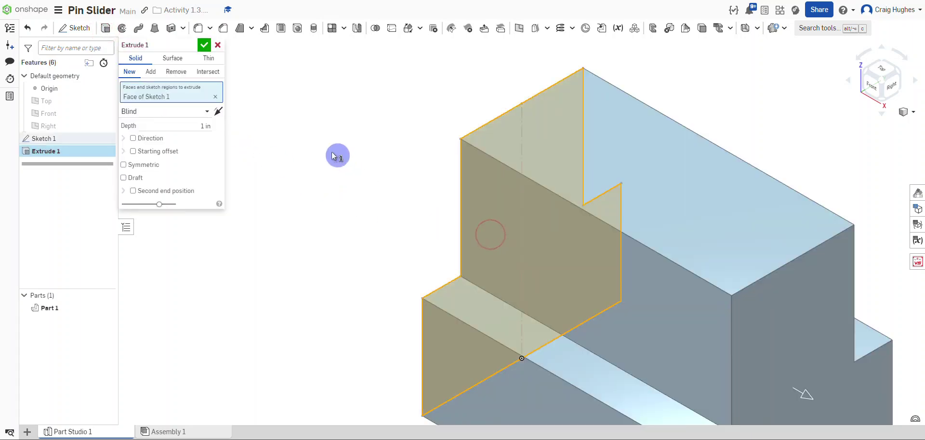
click(124, 166)
click(187, 128)
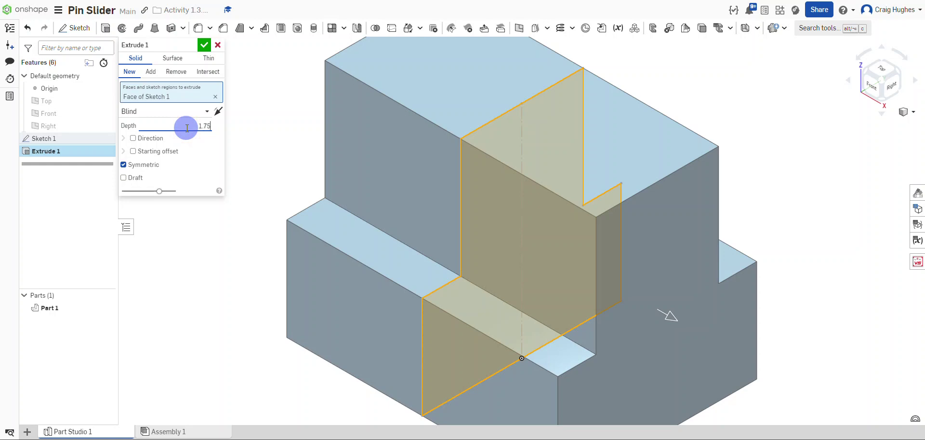
text(1.75)
key(Return)
scroll(400, 225, down, 4)
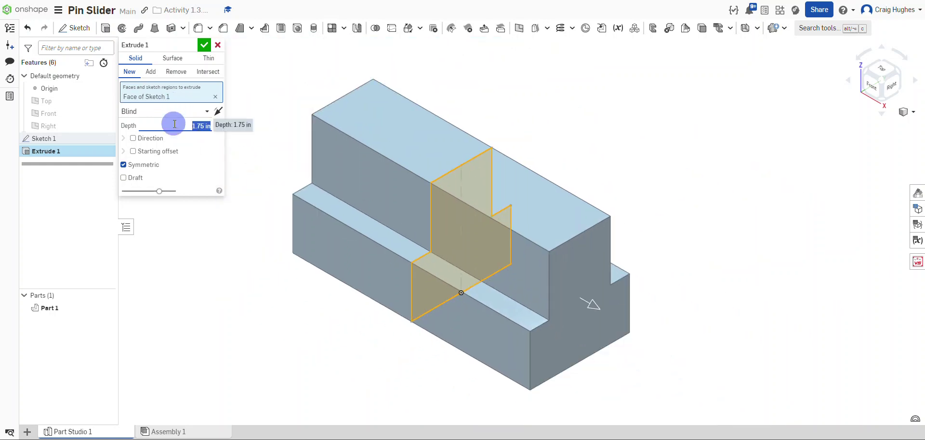
click(204, 45)
key(f)
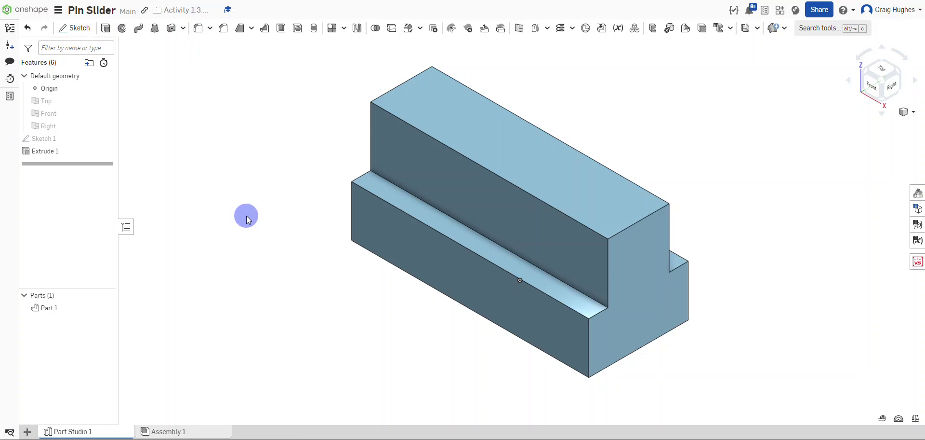
- Start a 0.125 in equal-distance chamfer on the four vertical edges at one end
click(224, 30)
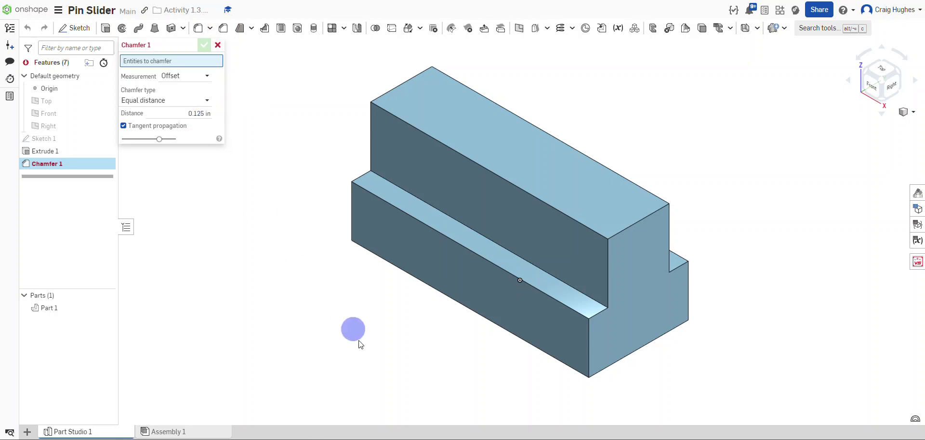
click(587, 349)
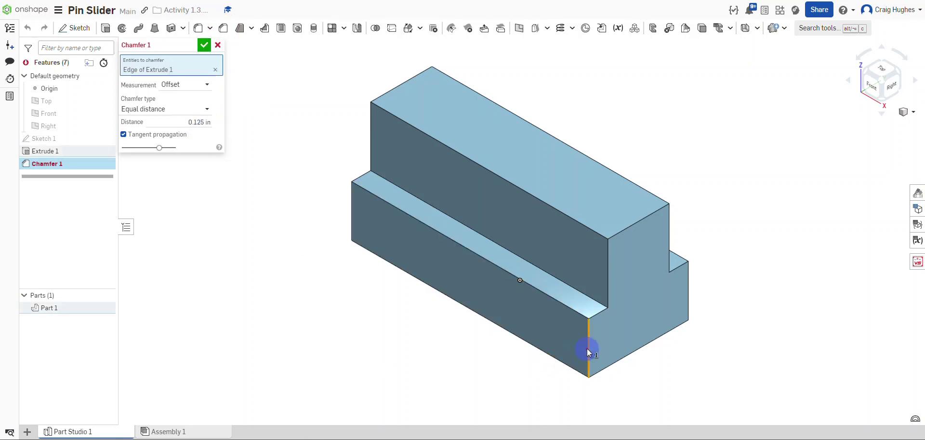
click(608, 267)
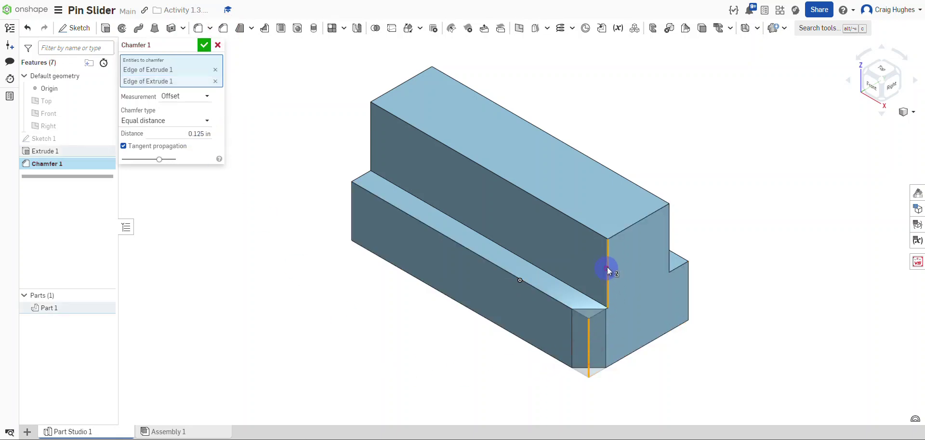
click(670, 241)
click(687, 282)
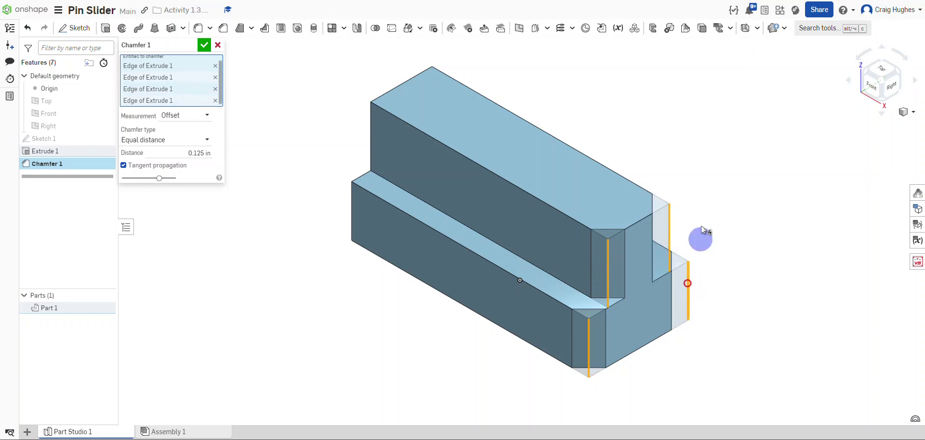
right_drag(694, 214, 777, 214)
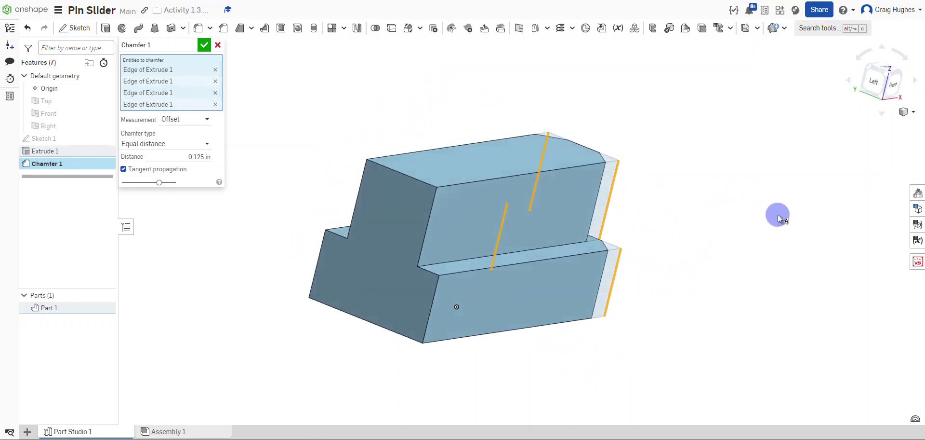
- Add the four vertical edges at the opposite end, apply the chamfer, and view isometric
click(430, 221)
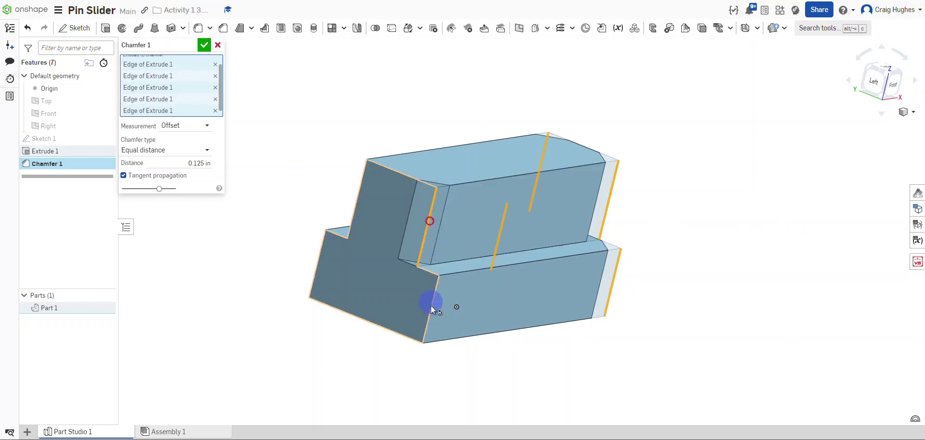
click(432, 310)
click(316, 259)
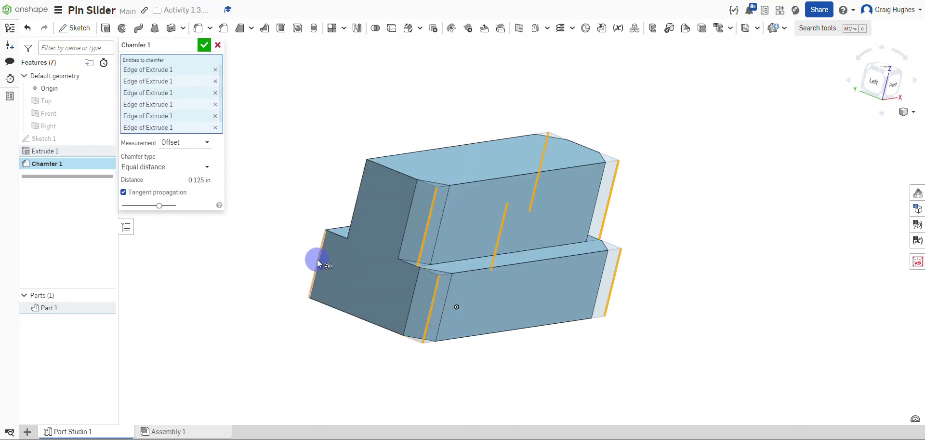
click(360, 193)
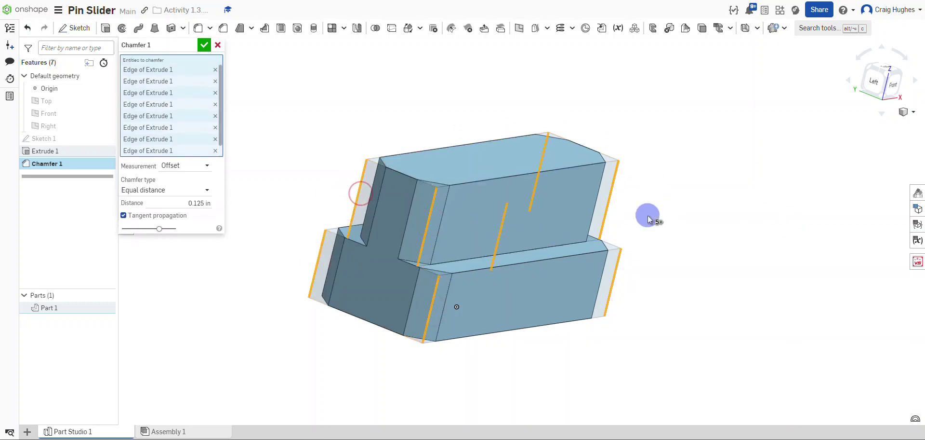
right_drag(646, 215, 506, 188)
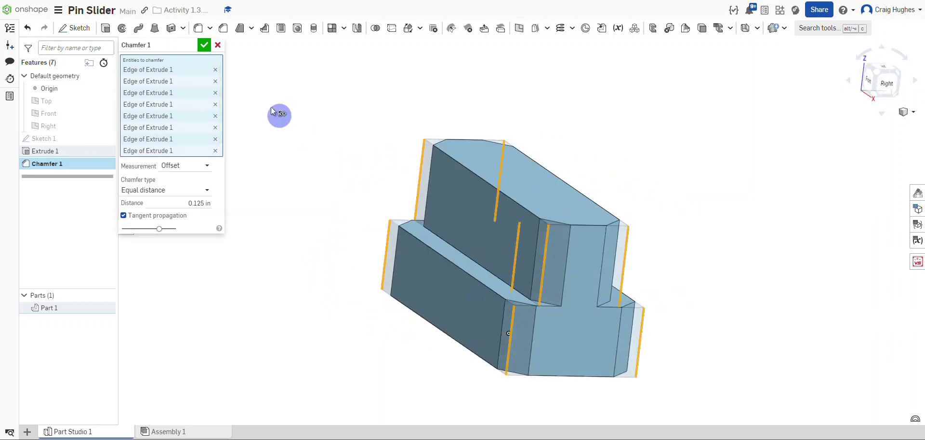
click(202, 45)
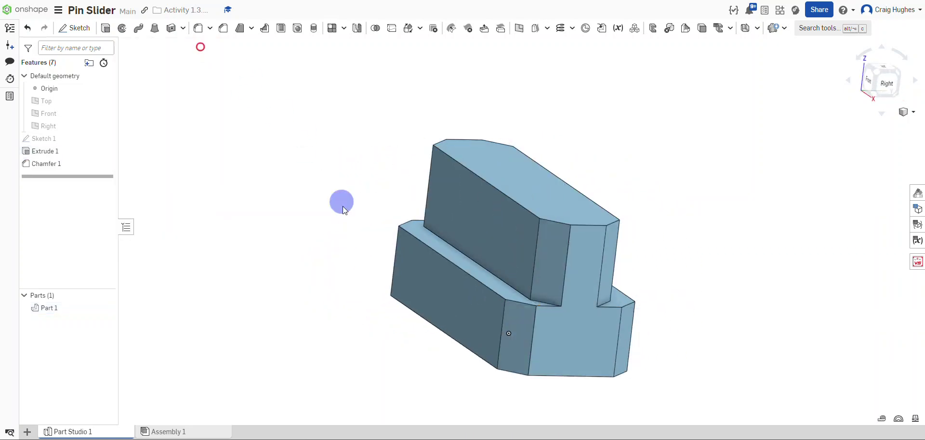
right_click(309, 136)
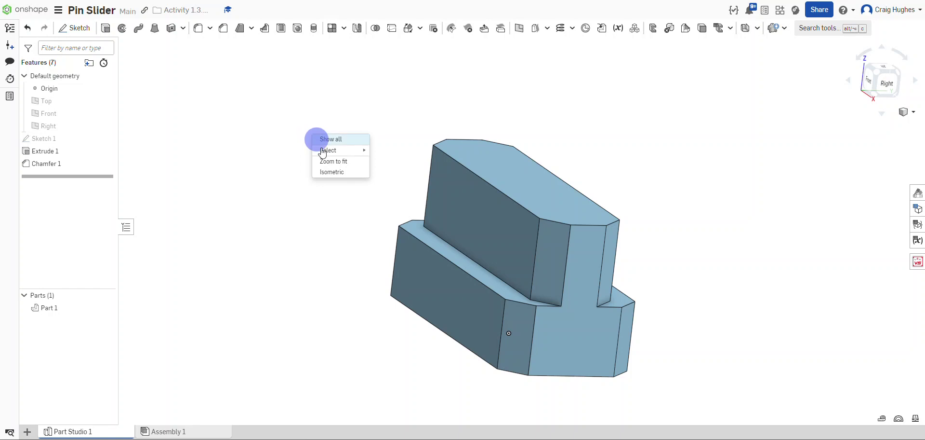
click(326, 174)
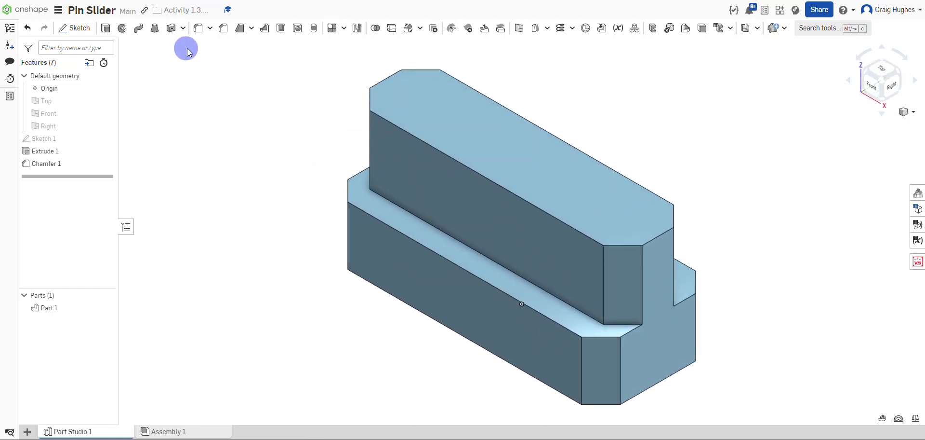
- Fillet both long lower-step edges with a 0.25 in radius
click(200, 31)
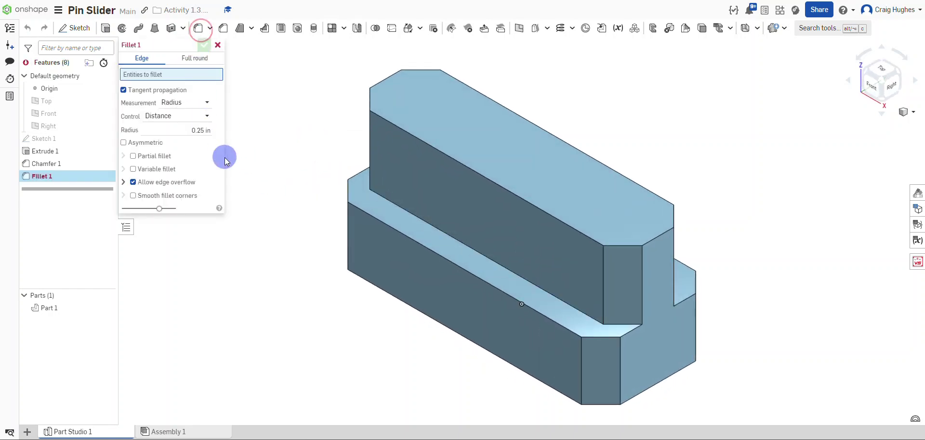
click(456, 264)
right_drag(699, 117, 652, 186)
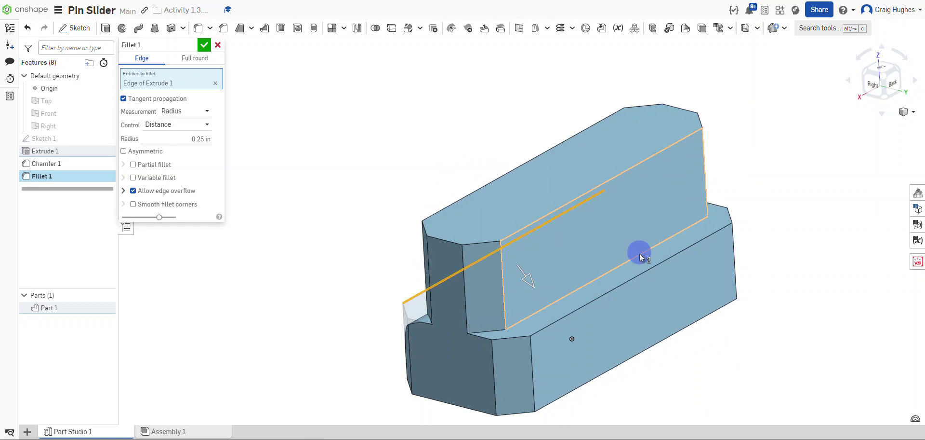
click(640, 273)
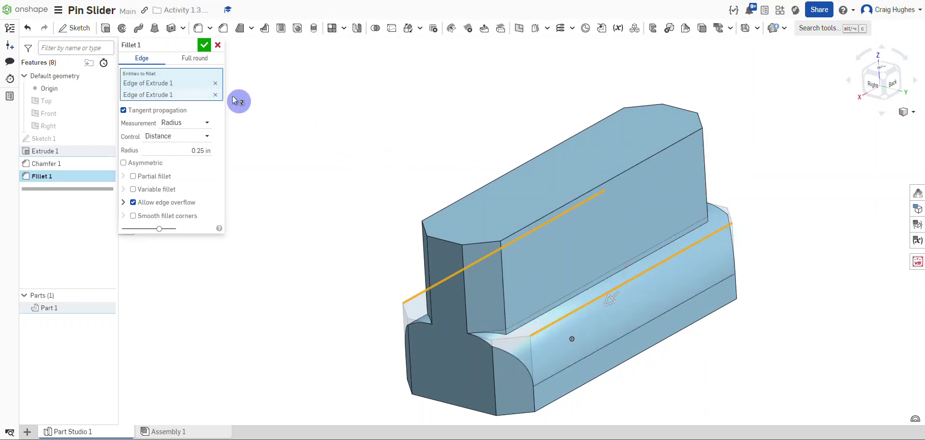
click(204, 42)
right_drag(252, 127, 300, 126)
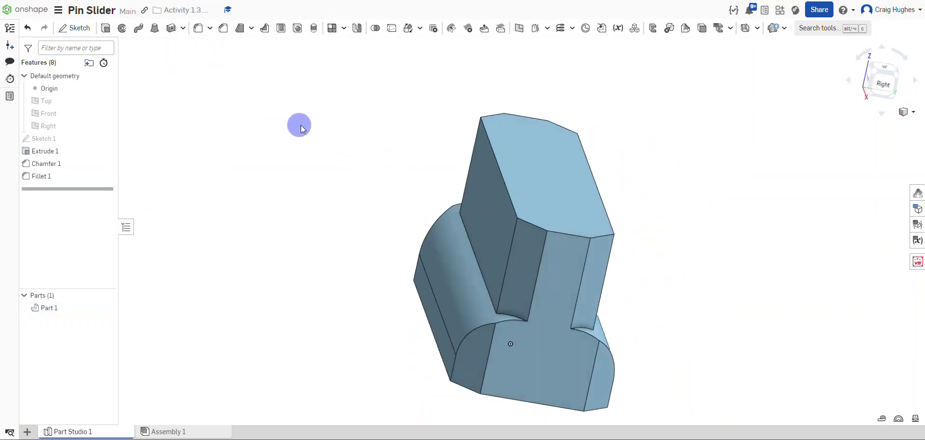
right_click(283, 104)
click(304, 142)
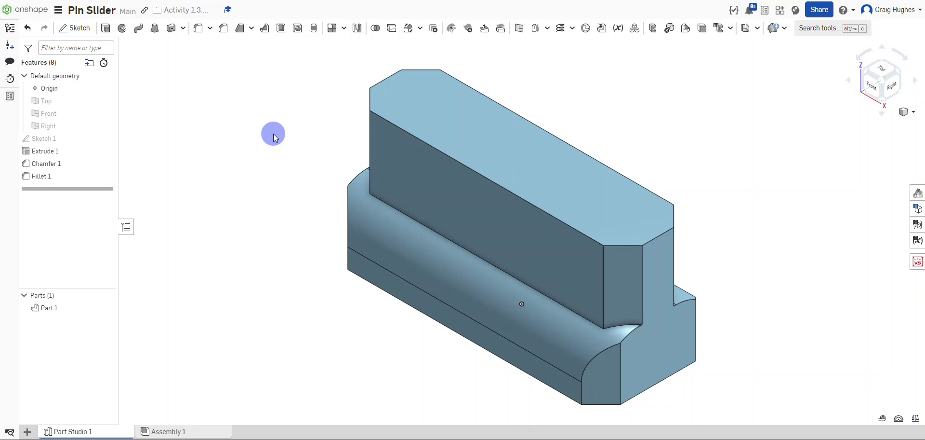
right_drag(299, 179, 304, 120)
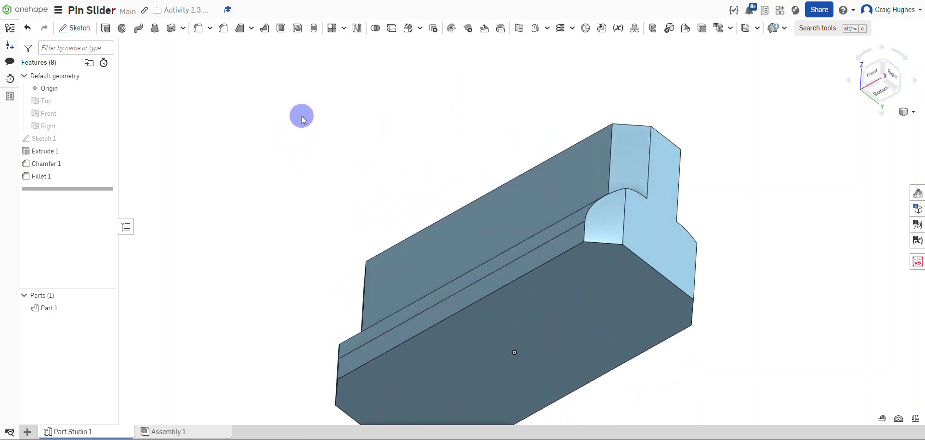
click(80, 27)
- Sketch a point at the centre of the part's bottom face and finish Sketch 2
click(462, 286)
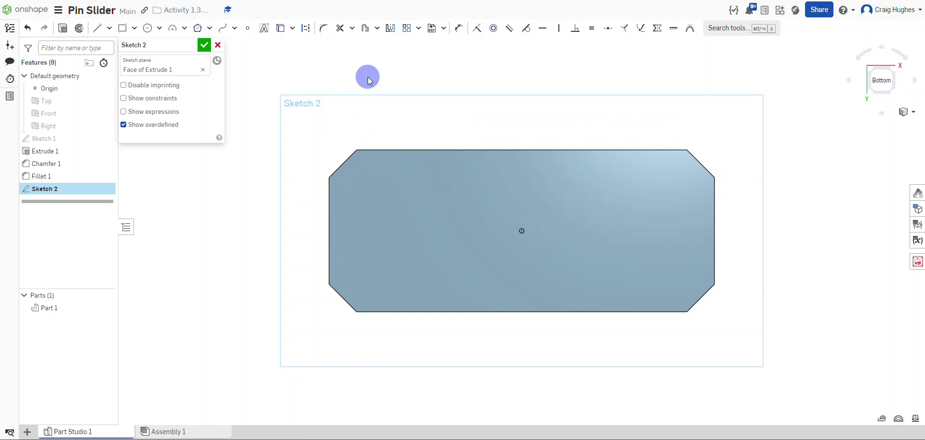
click(248, 31)
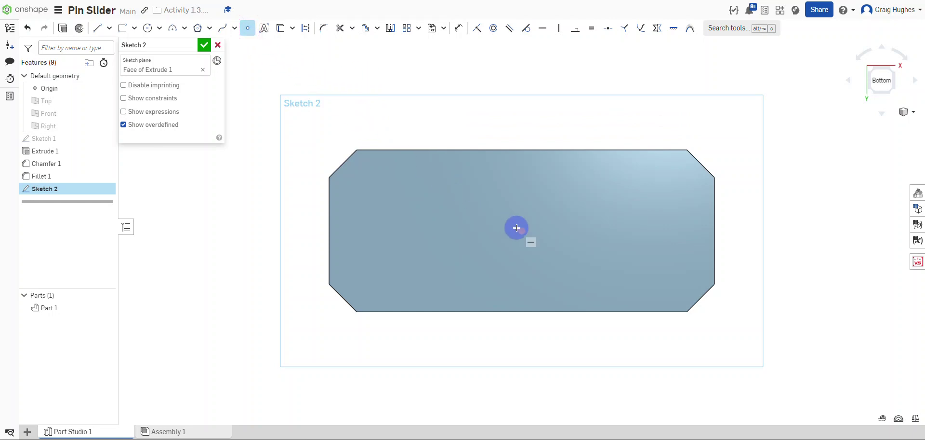
click(521, 229)
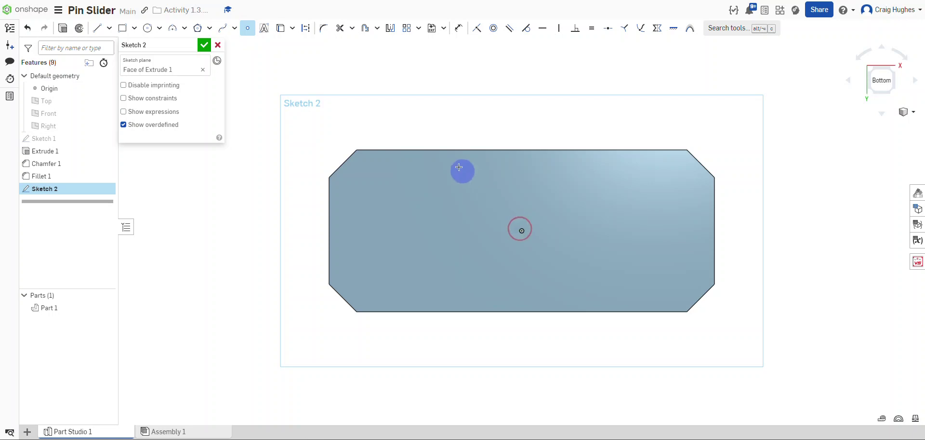
right_click(378, 105)
click(384, 104)
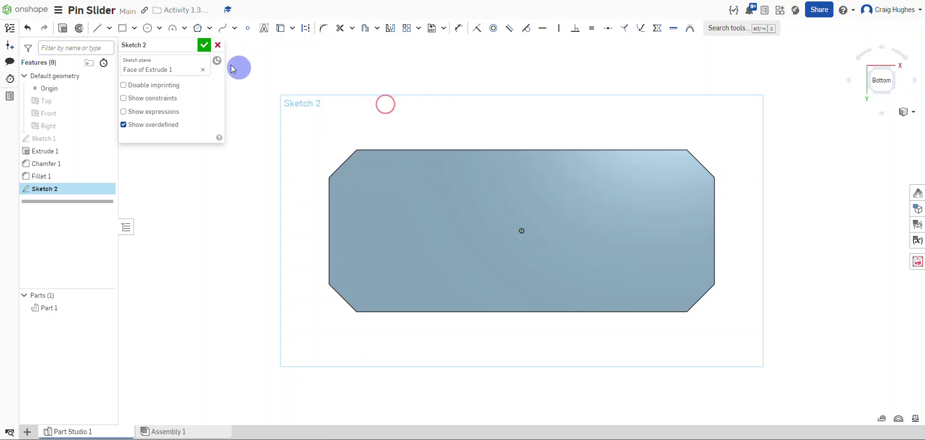
click(204, 48)
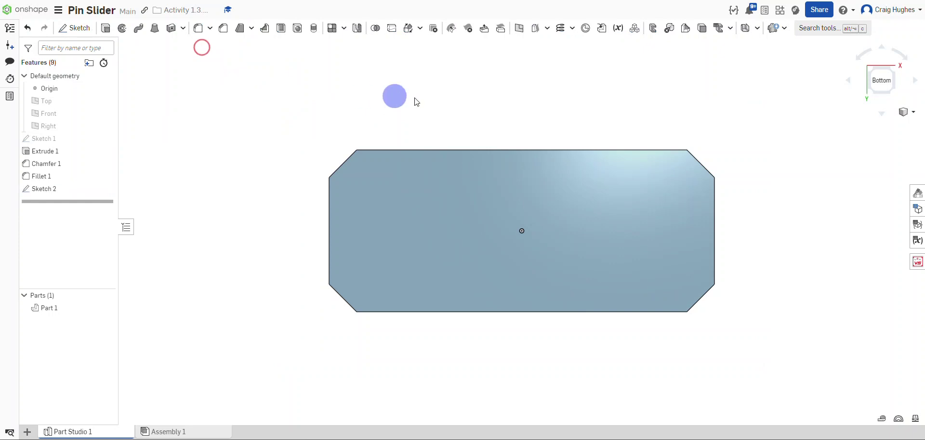
right_drag(413, 99, 432, 105)
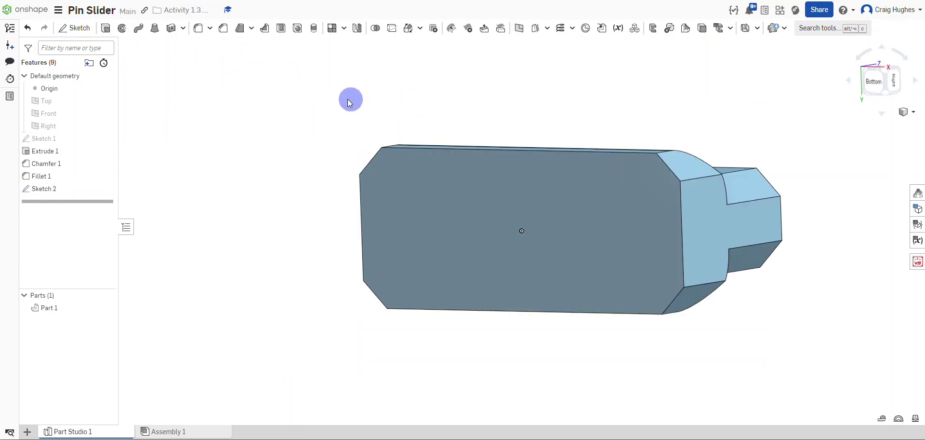
- Add a through-all 0.165 in hole at the centre point with a 0.177 in counterbore, 0.633 in deep
click(298, 29)
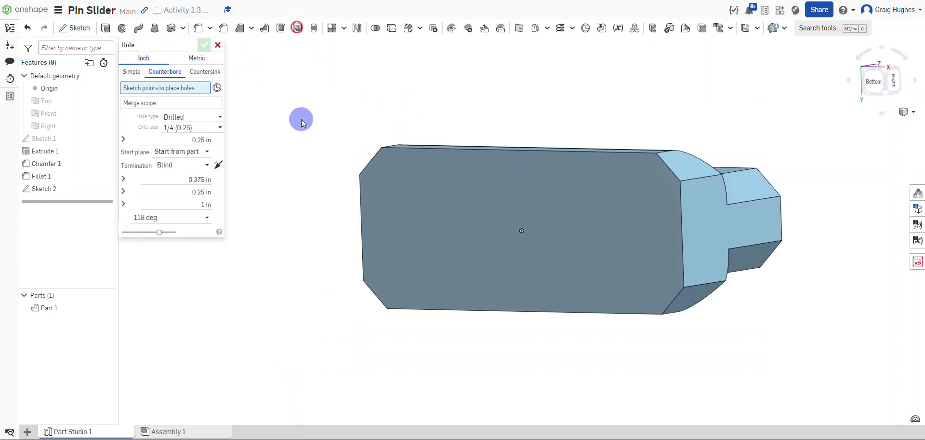
click(524, 231)
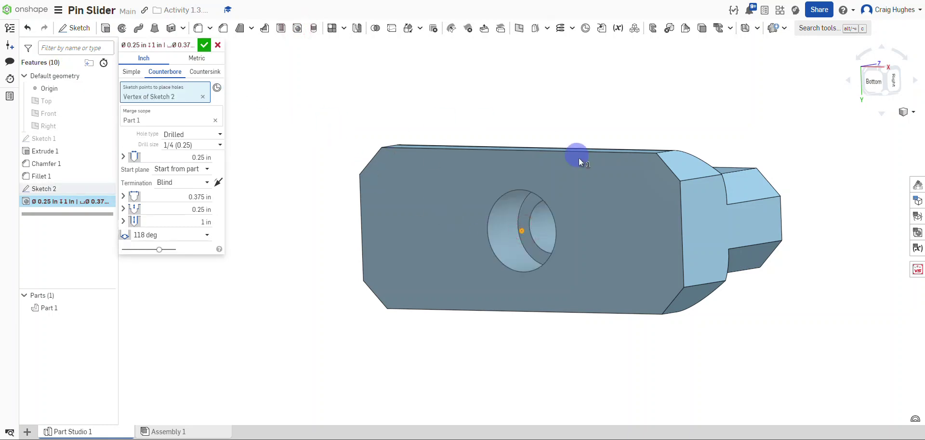
click(135, 76)
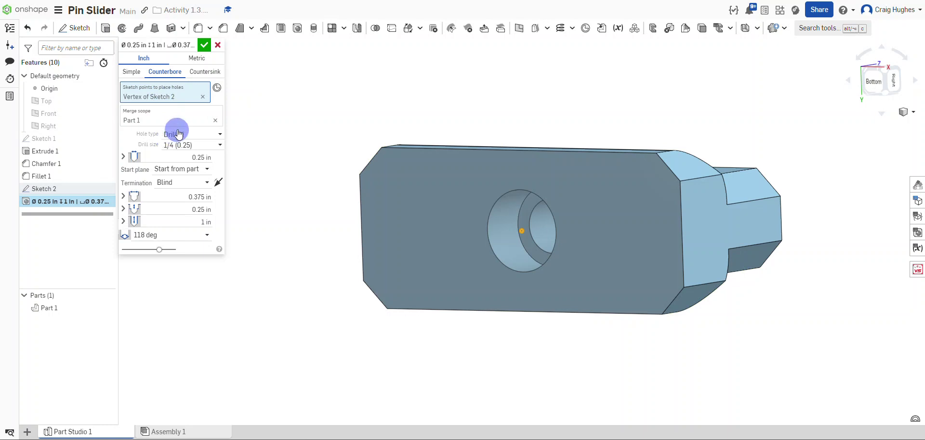
click(184, 157)
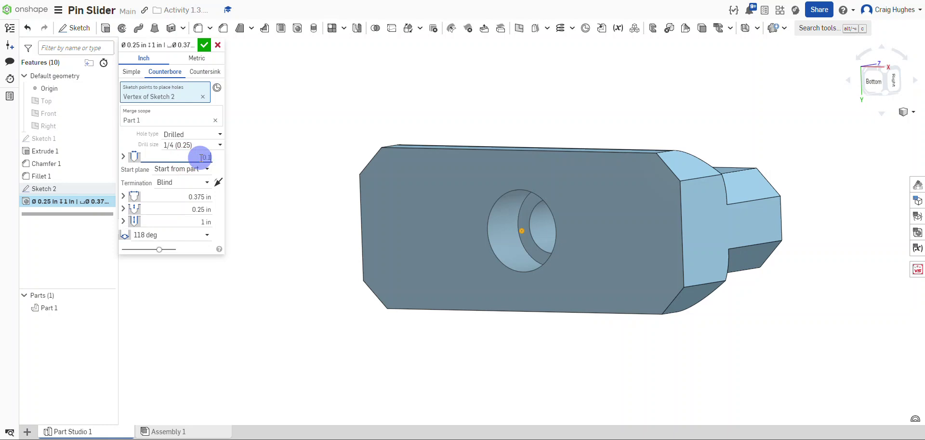
click(185, 183)
click(180, 235)
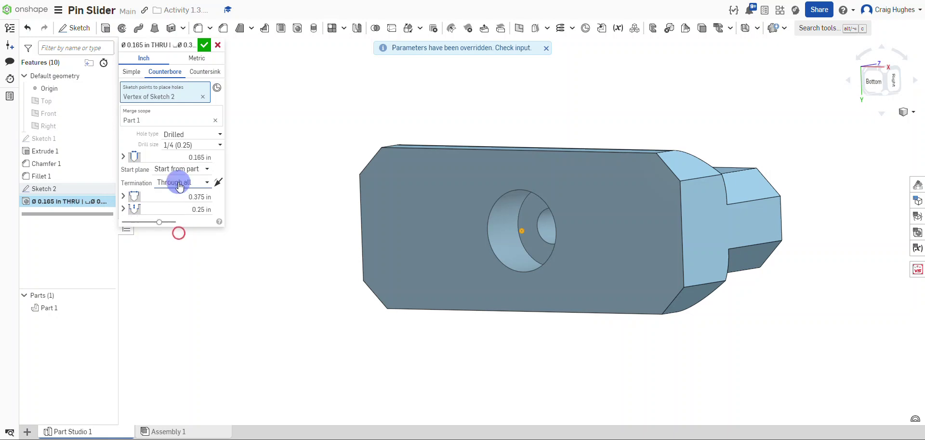
click(191, 196)
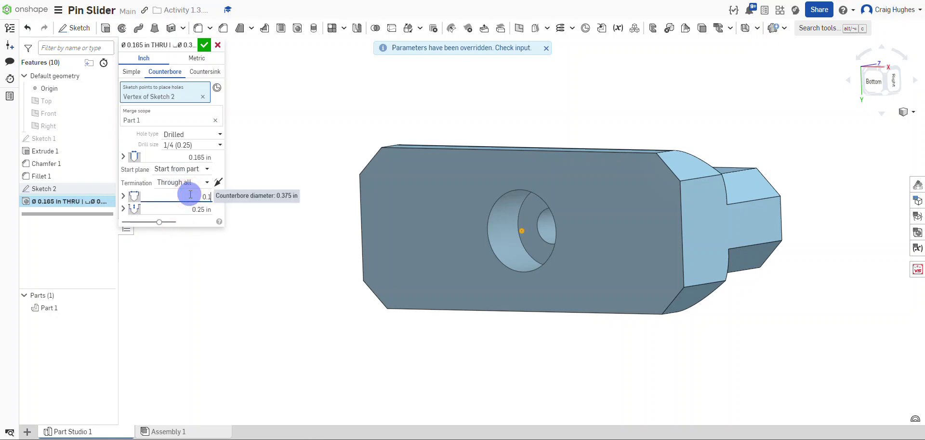
text(0.177)
click(192, 208)
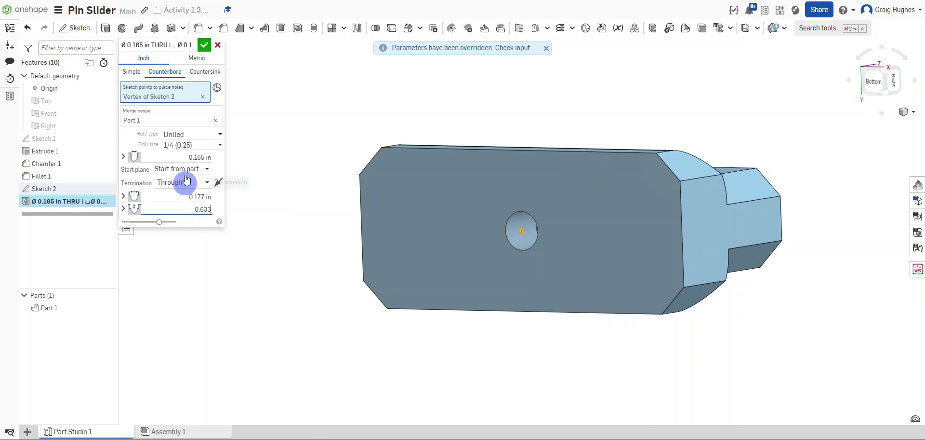
click(204, 47)
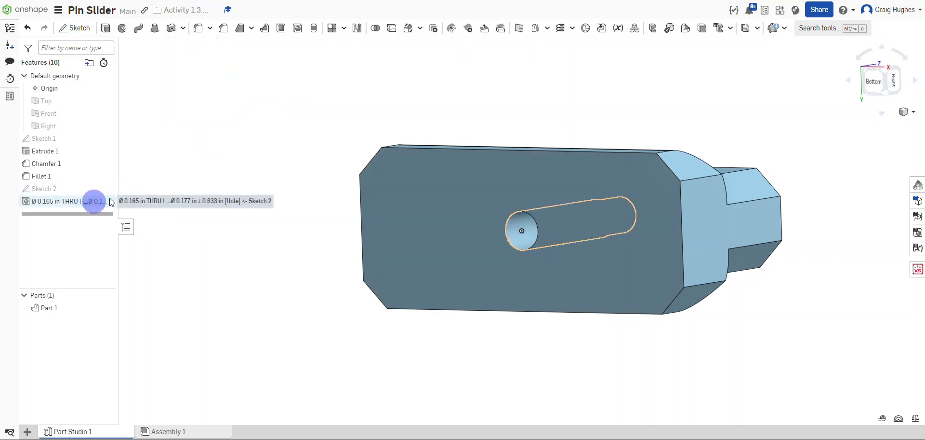
- Orbit and zoom to check the hole passes through the slider, then switch to isometric view
right_drag(295, 151, 321, 156)
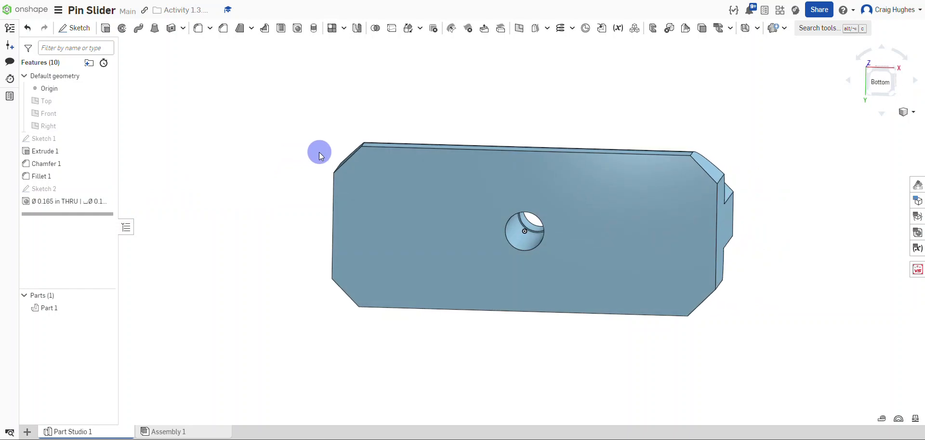
scroll(586, 251, up, 8)
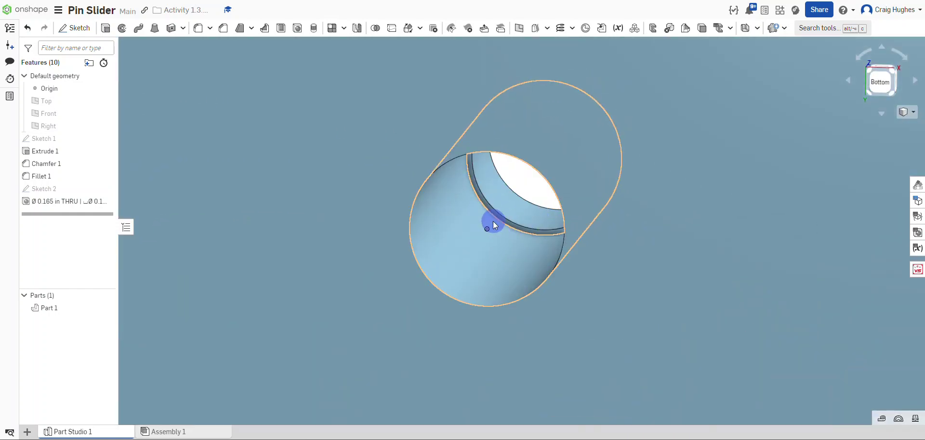
scroll(479, 252, down, 6)
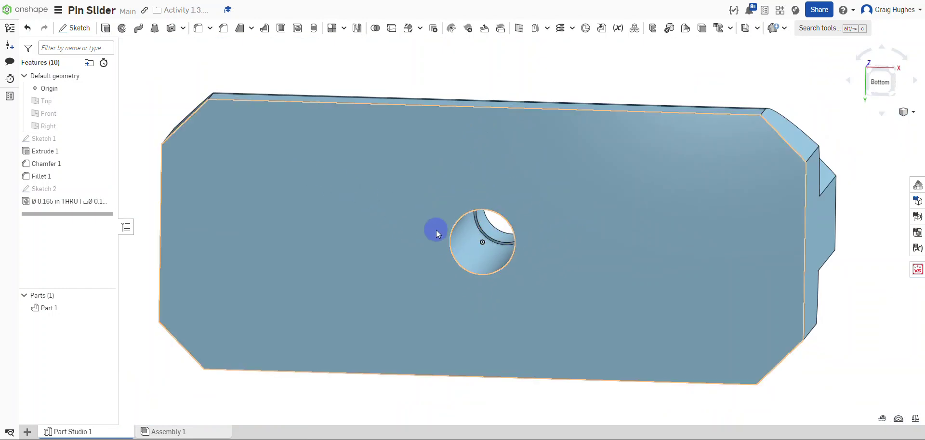
right_drag(458, 132, 461, 184)
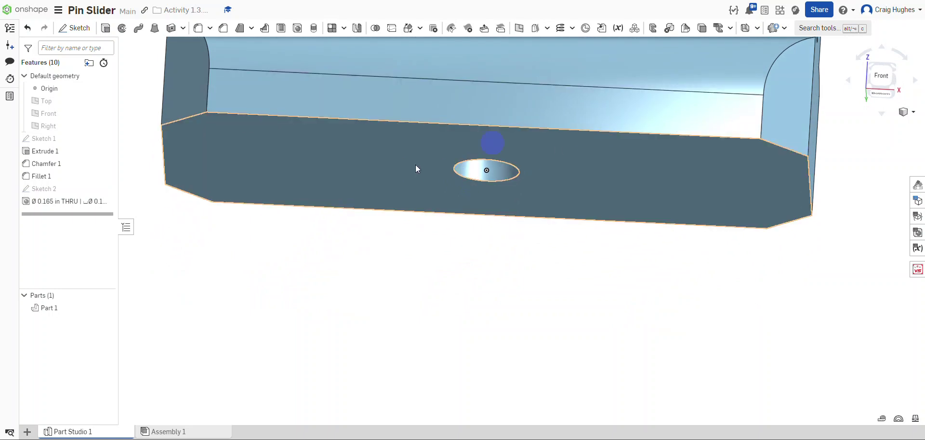
right_click(356, 227)
click(372, 261)
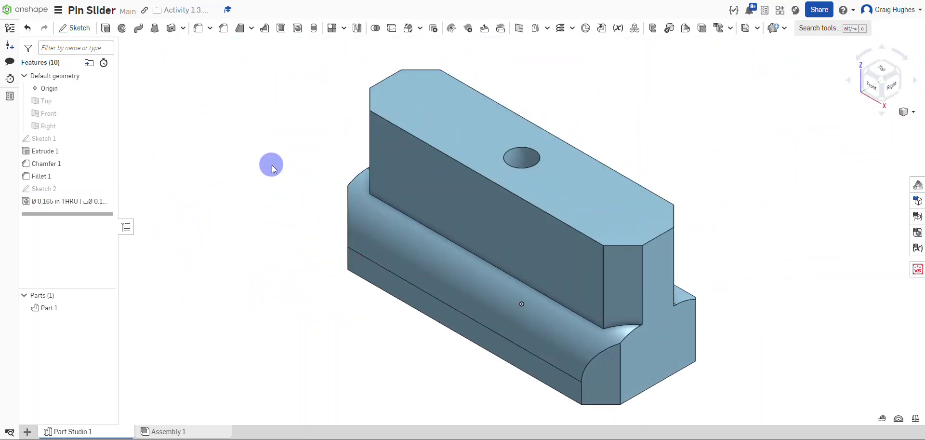
- Apply the red (FF0000) appearance to Part 1 via Edit appearance
right_click(66, 309)
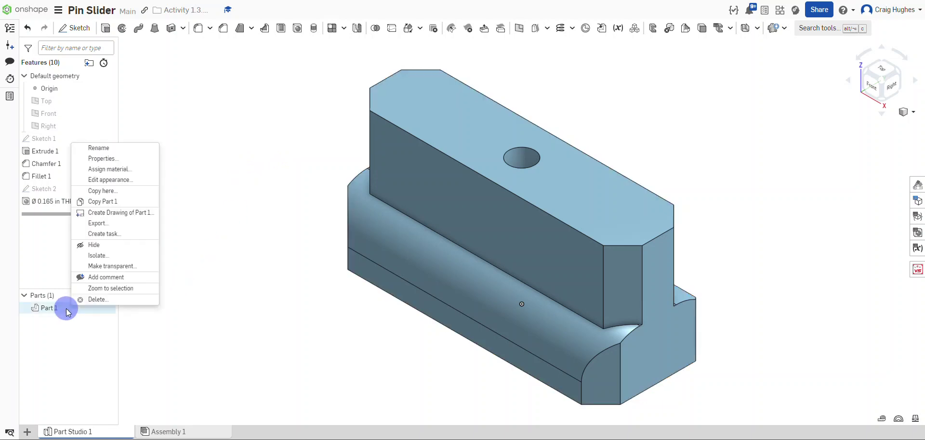
click(138, 181)
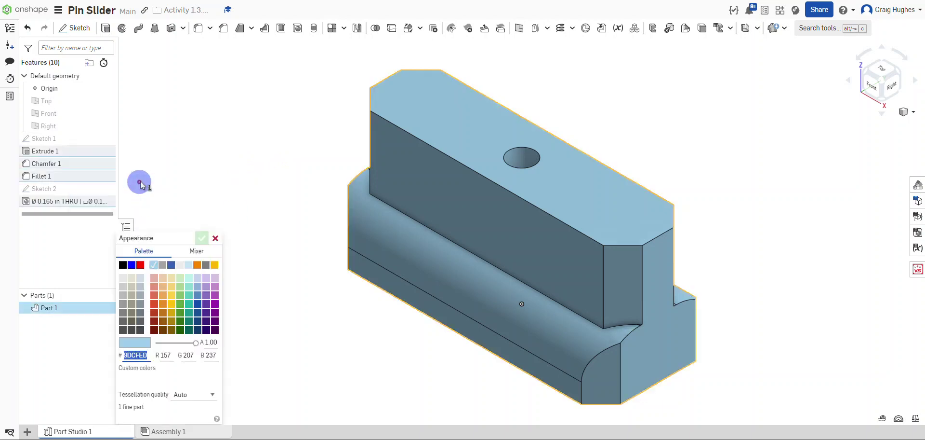
click(140, 265)
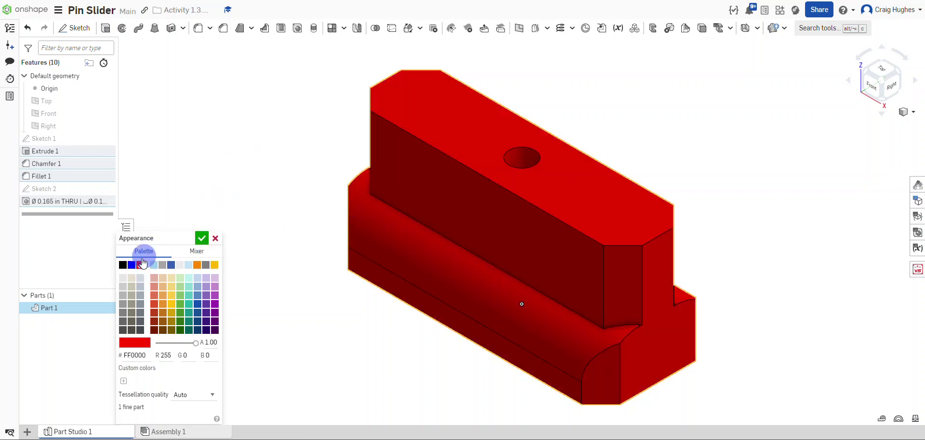
click(198, 234)
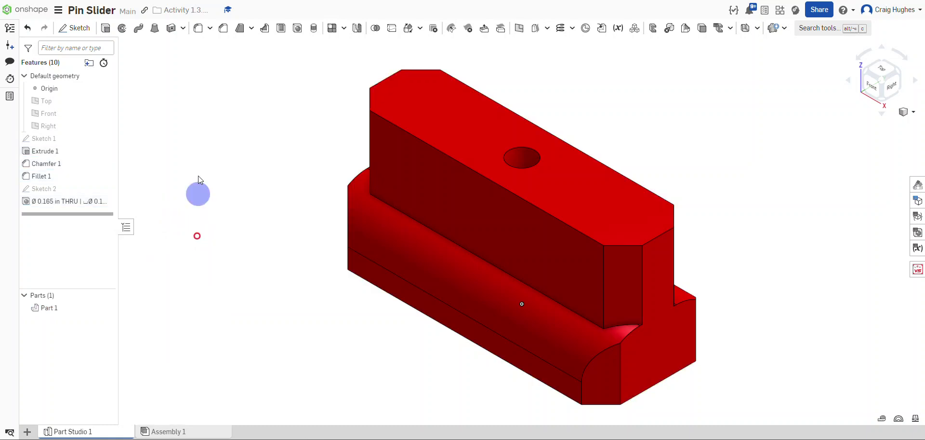
- Hide the Origin in the Features list so only the red slider remains visible
click(107, 88)
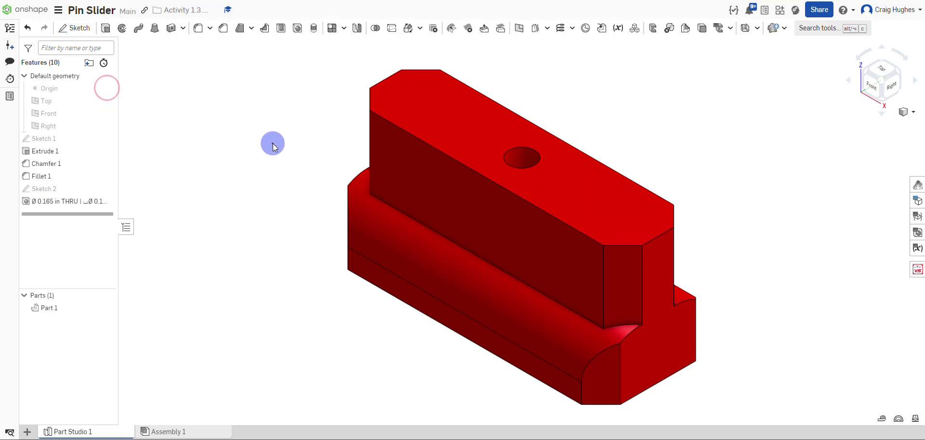
click(273, 146)
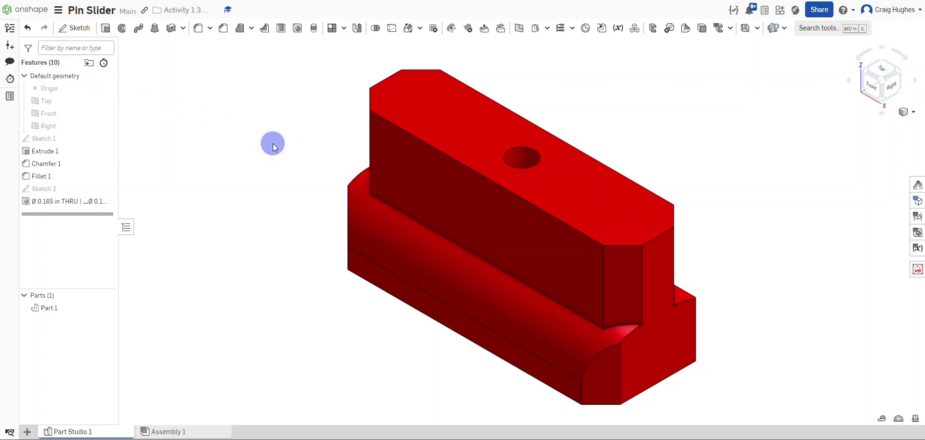